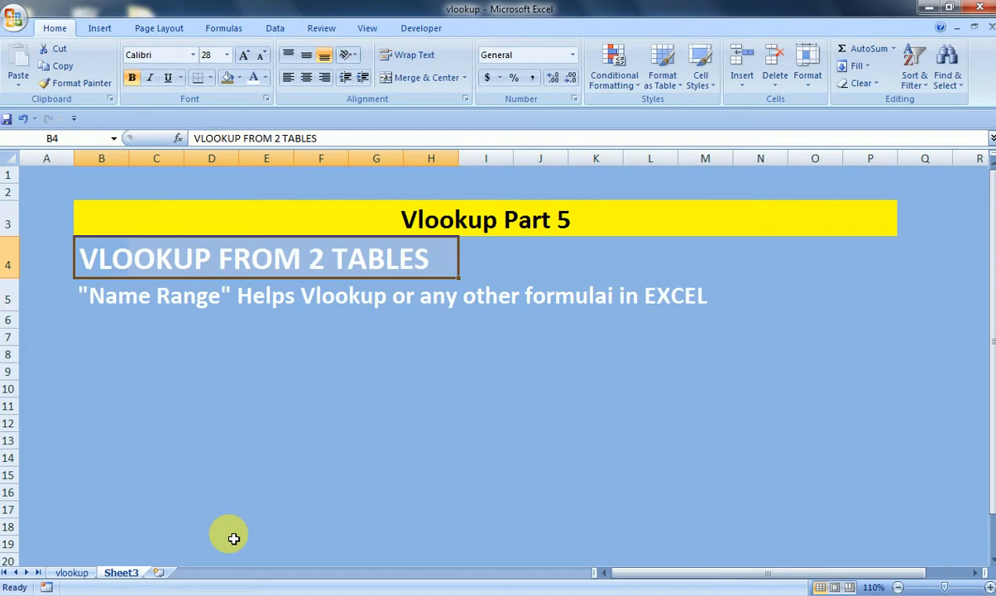
- Open the vlookup sheet and select the first employee data table from its header row down
click(70, 572)
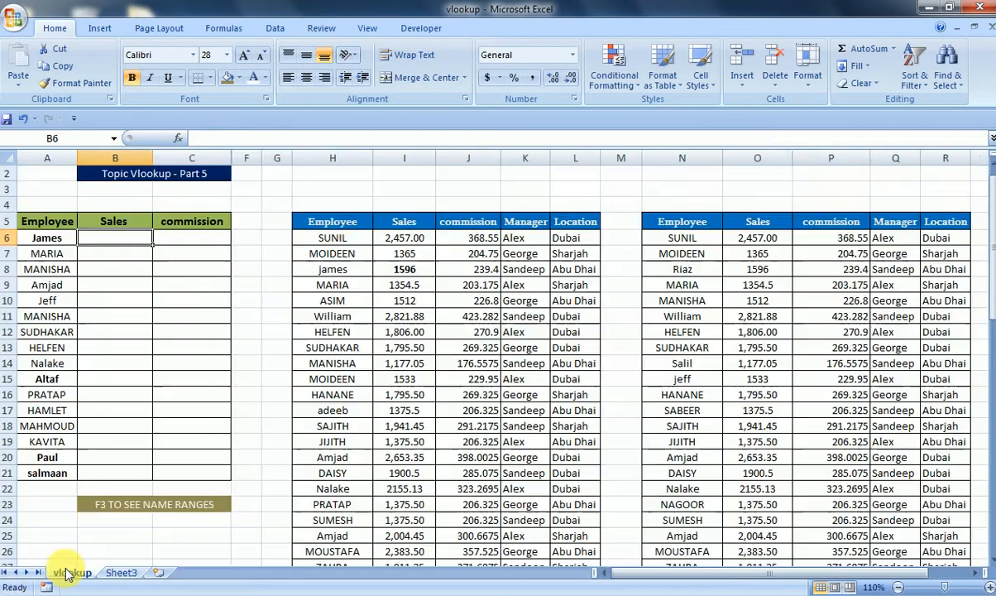
click(370, 241)
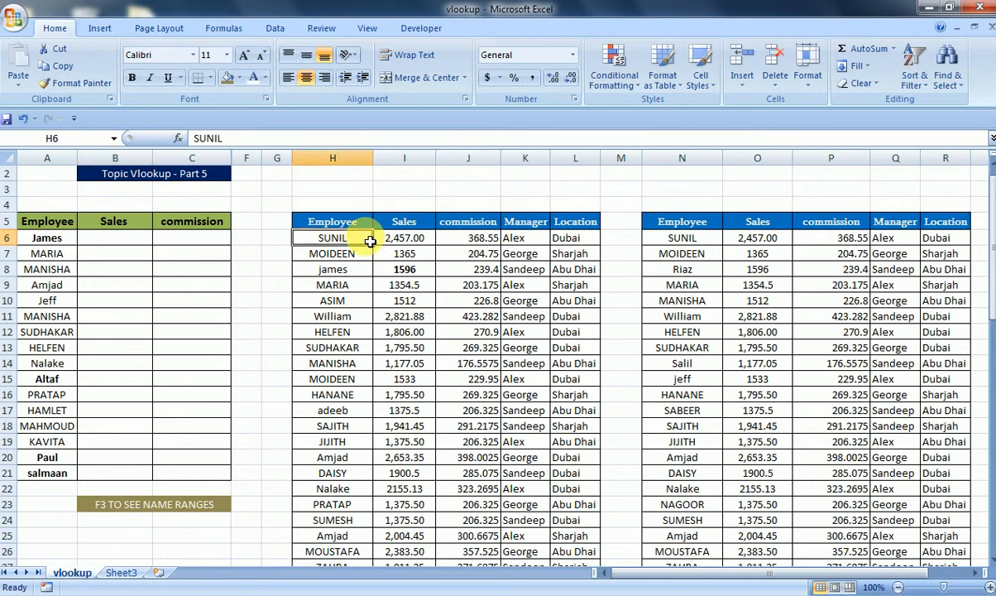
key(Up)
key(shift+Right)
key(shift+Right)
key(shift+Right)
key(shift+Right)
key(ctrl+shift+Down)
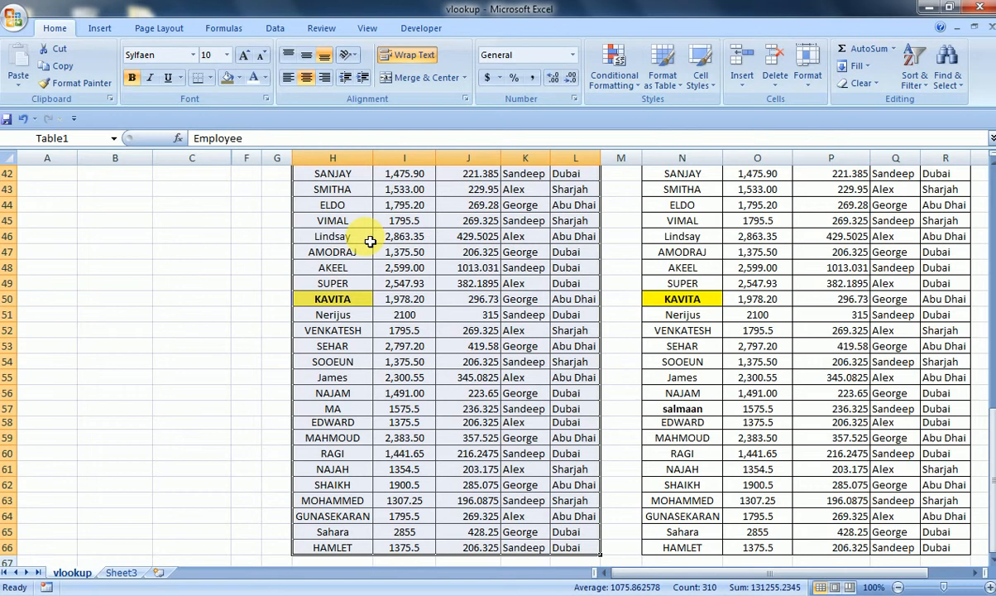
- Review the summary table of employees and the headers of the first data table
key(Up)
key(Up)
key(Up)
key(Up)
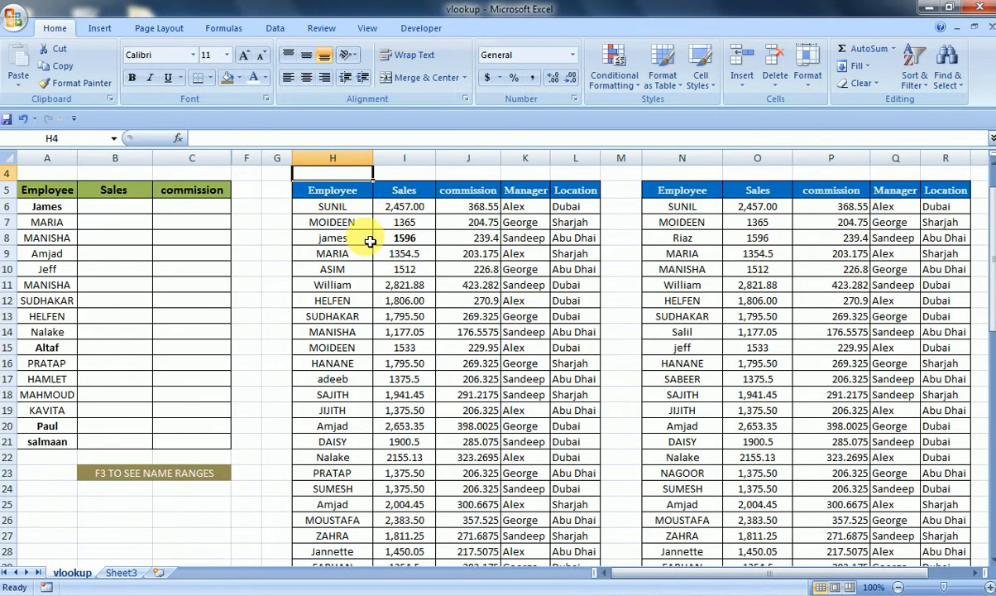
key(Down)
key(Down)
key(Down)
key(Down)
key(Down)
key(Down)
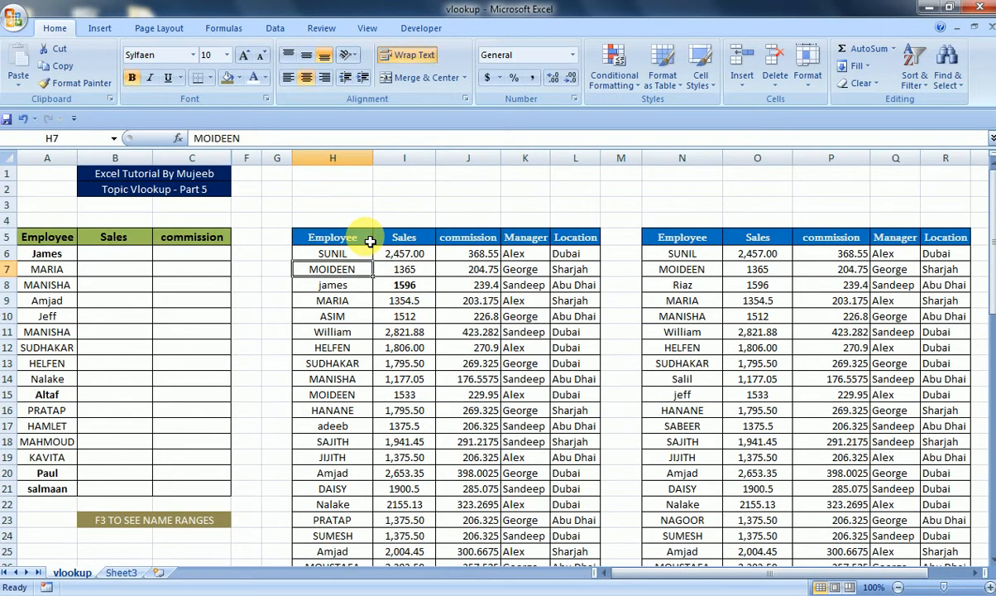
key(Left)
key(Left)
key(Left)
key(Left)
key(Left)
key(Left)
key(Up)
key(Left)
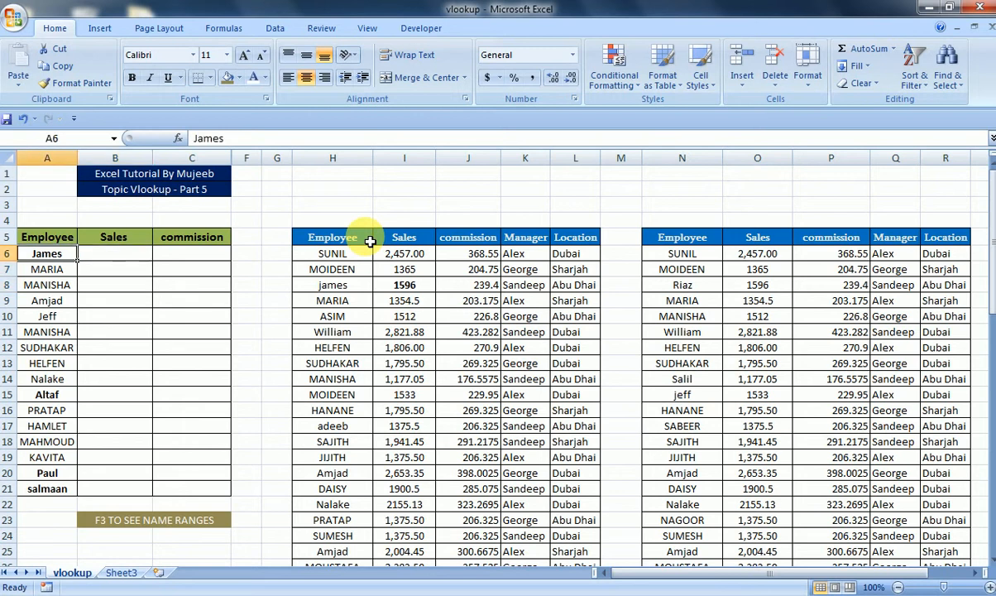
key(ctrl+shift+Down)
key(Right)
key(Right)
key(Right)
key(Right)
key(Right)
key(Right)
key(Right)
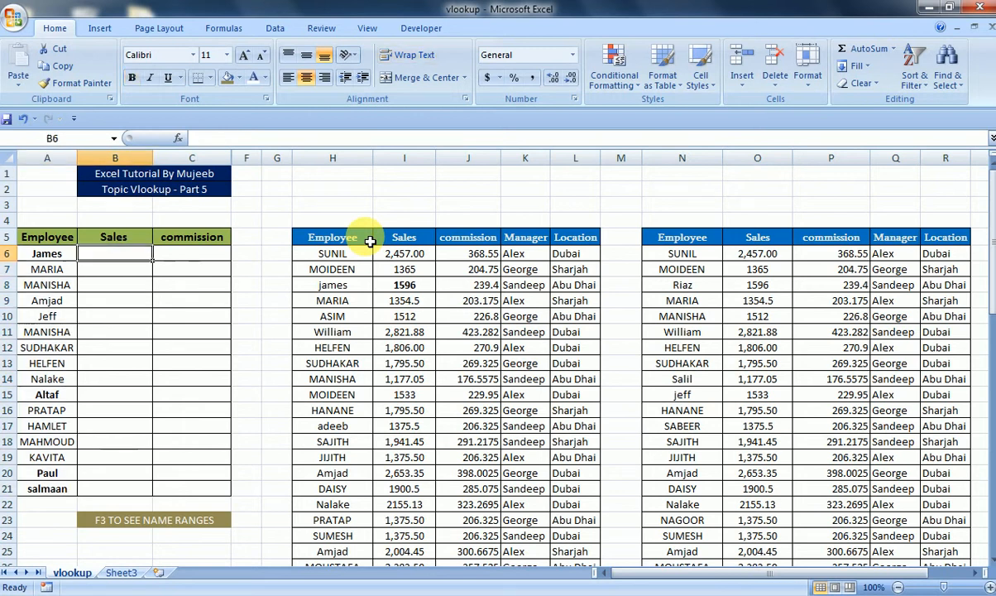
key(Left)
key(Up)
key(Left)
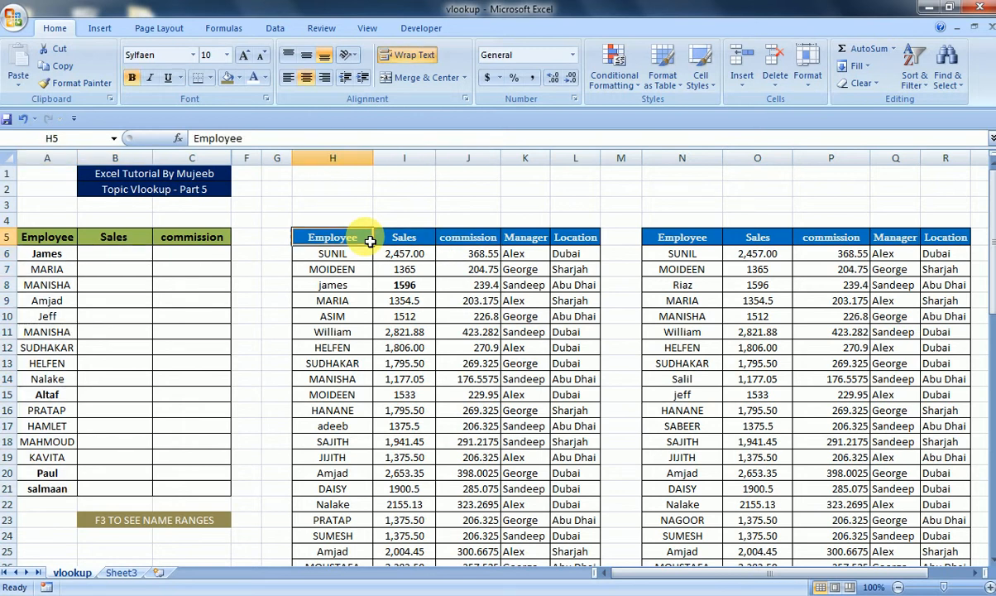
- Select the first data table again, then inspect the column headers of the second data table
key(ctrl+shift+Right)
key(ctrl+shift+Right)
key(ctrl+shift+Left)
key(ctrl+shift+Down)
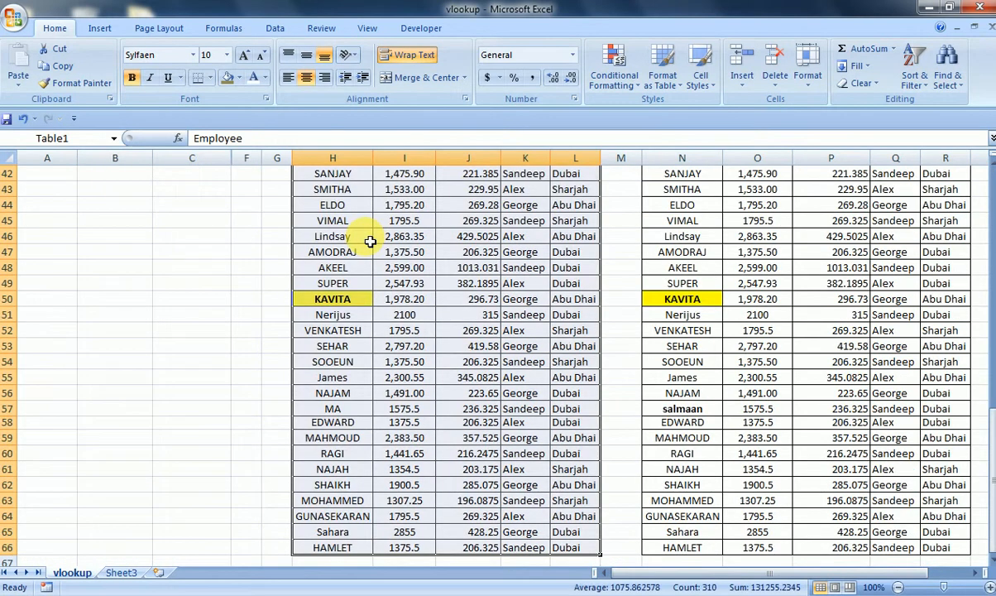
key(Up)
key(Right)
key(Right)
key(Right)
key(Right)
key(Right)
key(Right)
key(Right)
key(Right)
key(Down)
key(Right)
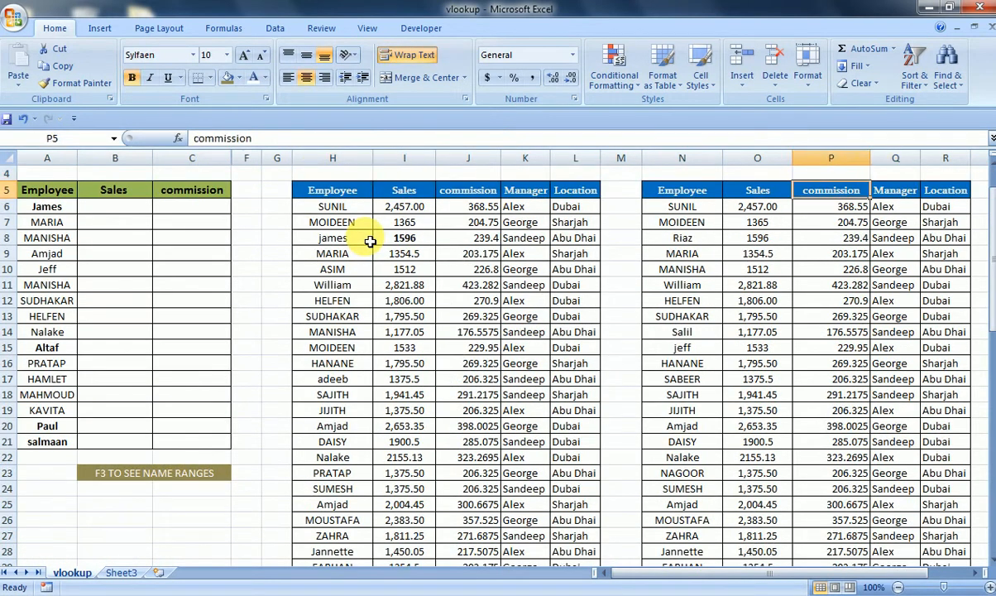
key(Left)
key(Left)
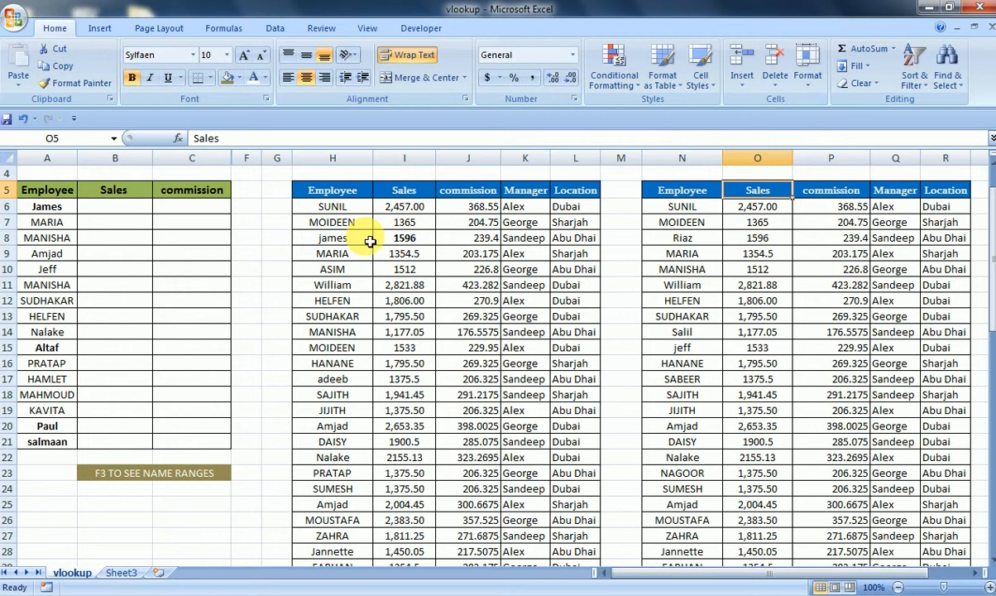
key(Left)
key(Left)
key(Left)
key(Left)
key(Left)
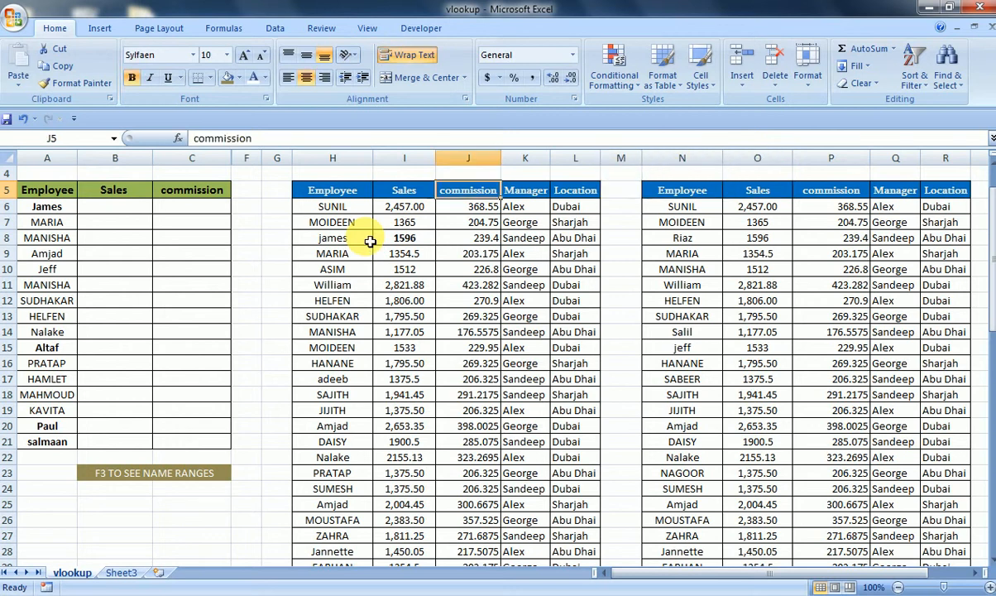
key(Home)
key(Up)
key(Up)
key(Up)
key(Up)
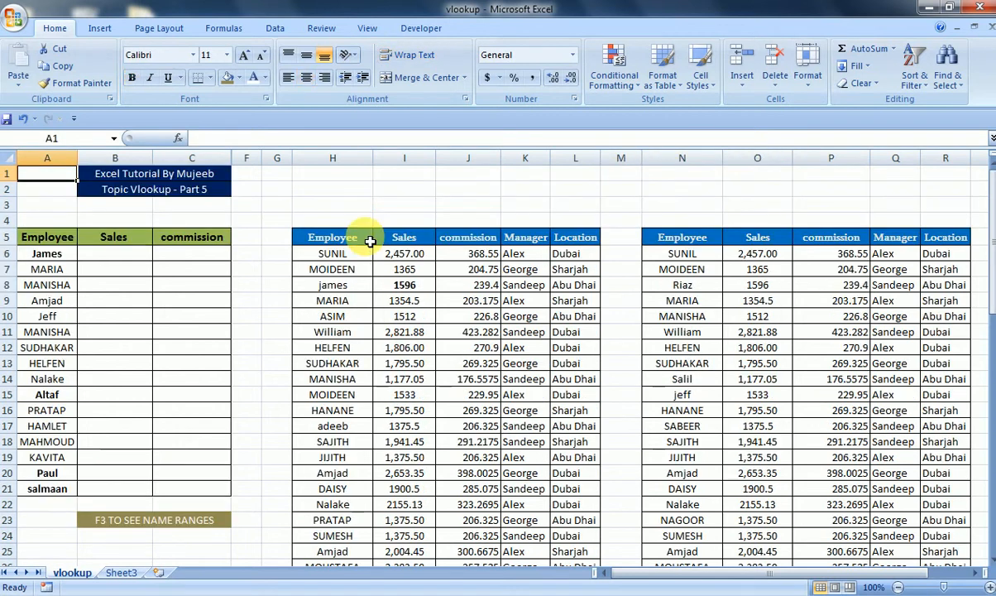
- Select the whole first data table and check its table name in the name box
click(355, 239)
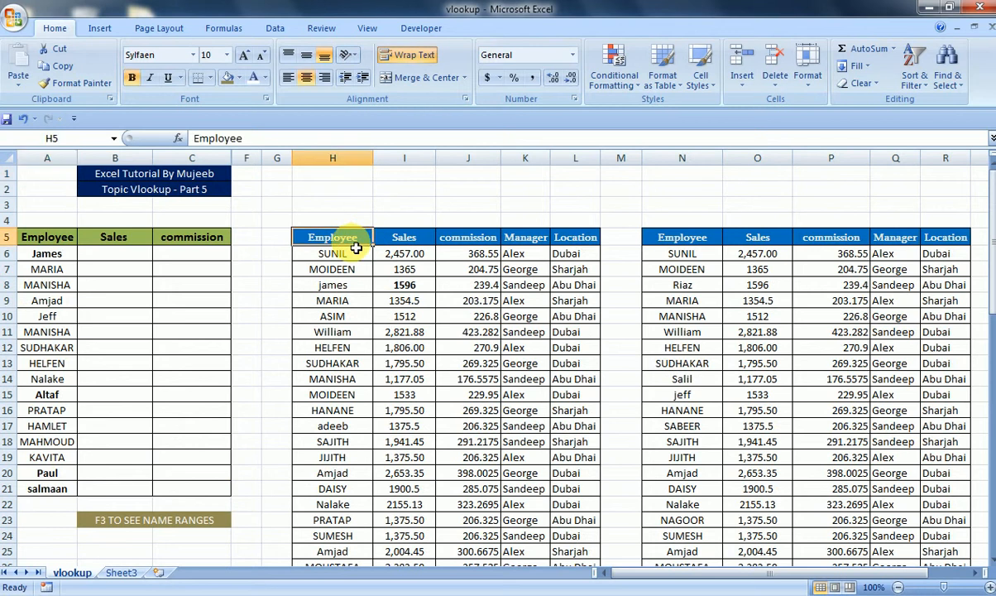
key(shift+Right)
key(shift+Right)
key(shift+Right)
key(shift+Right)
key(ctrl+shift+Down)
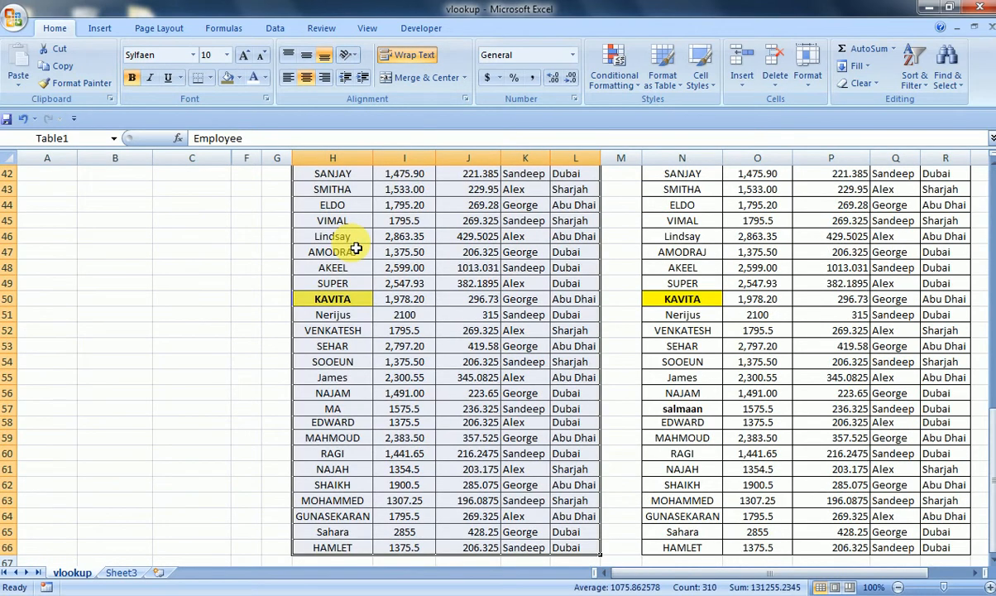
click(81, 140)
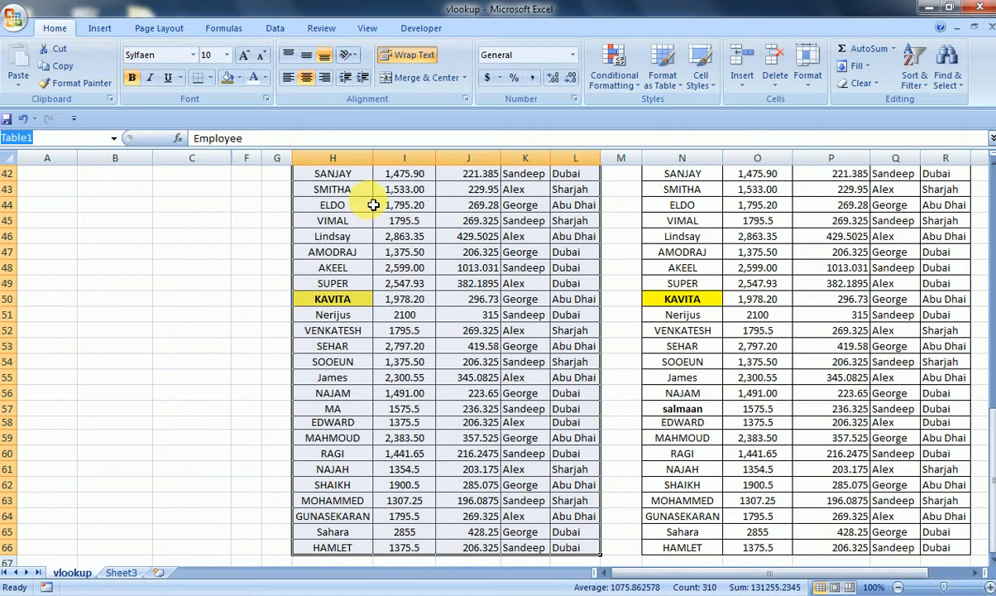
key(Escape)
- Select the whole second data table to see its table name
key(Up)
key(Right)
key(Right)
key(Right)
key(Right)
key(Right)
key(Right)
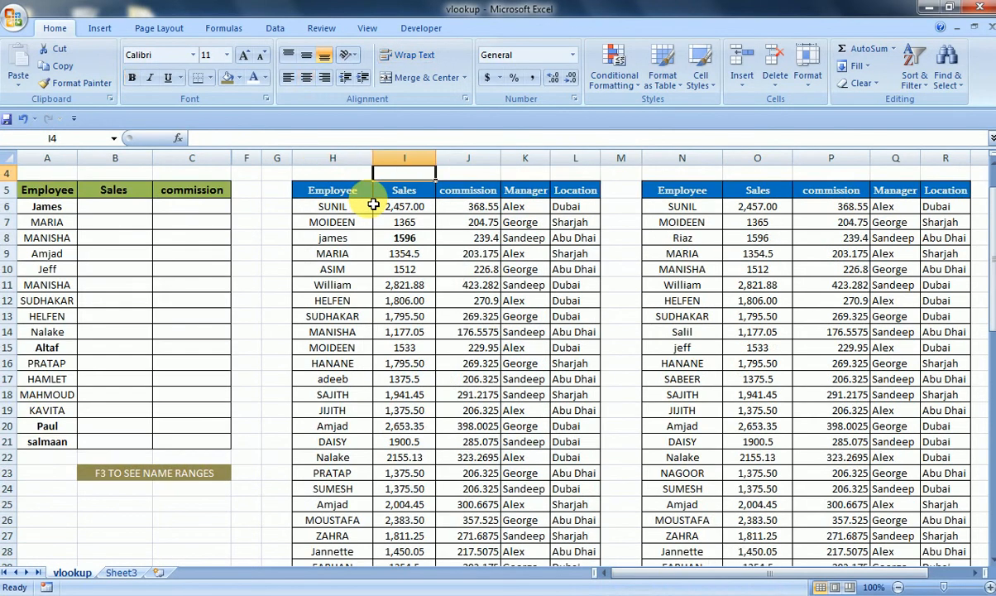
key(Down)
key(shift+Right)
key(shift+Right)
key(shift+Right)
key(shift+Right)
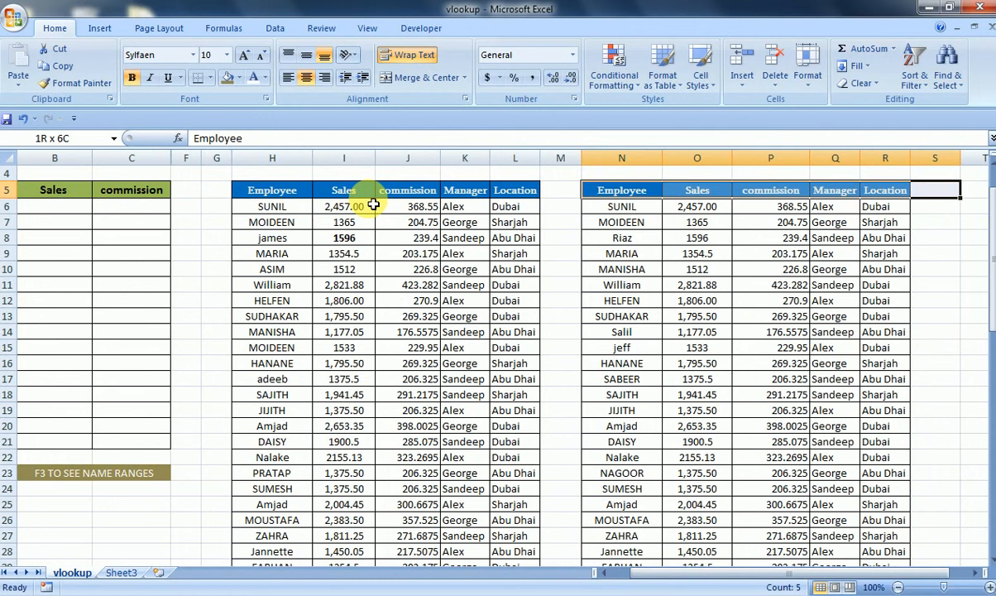
key(ctrl+shift+Down)
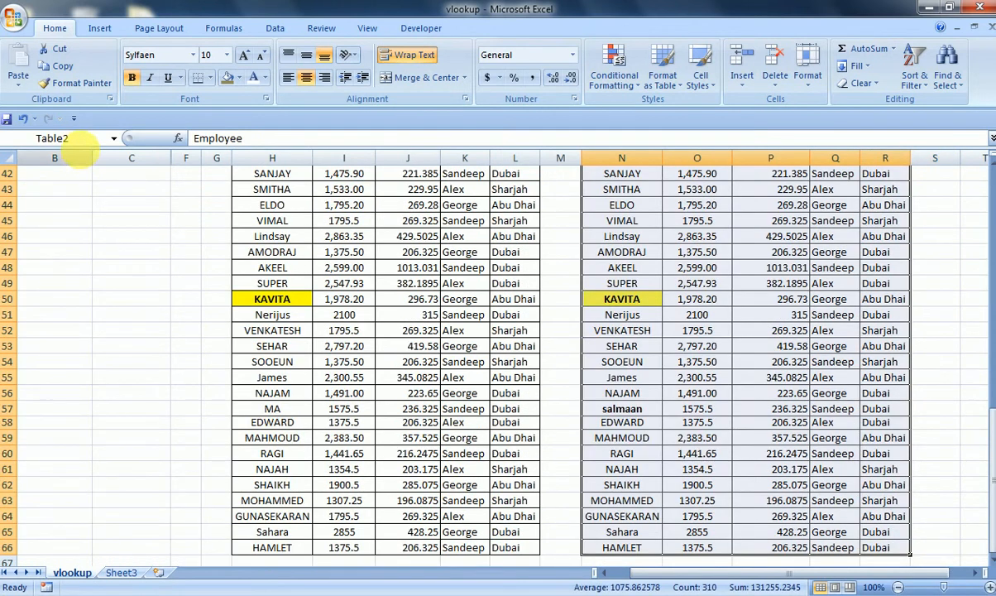
- Review the note about seeing name ranges below the summary table
click(101, 189)
key(Left)
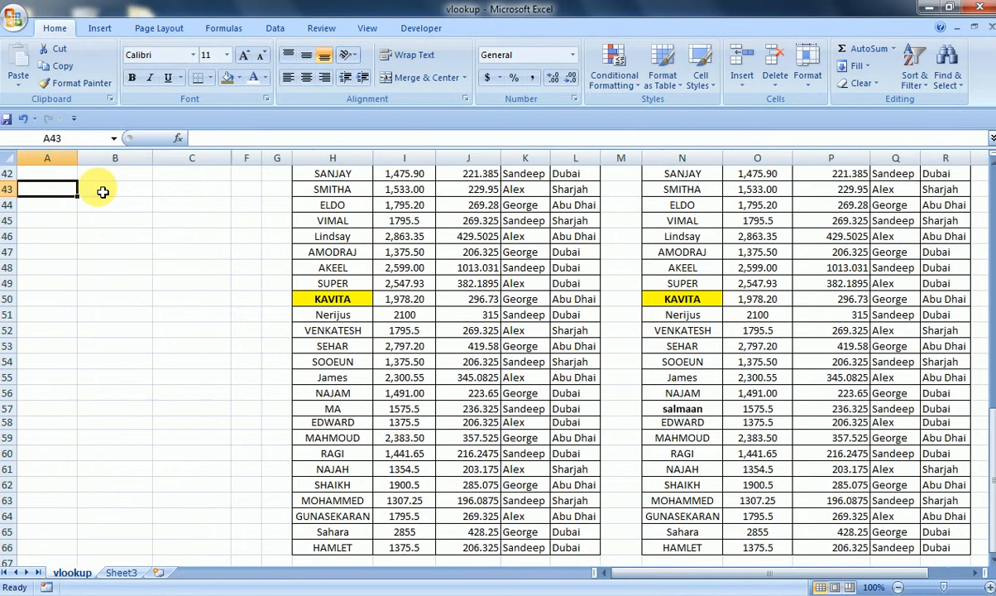
key(ctrl+Up)
click(103, 191)
key(Down)
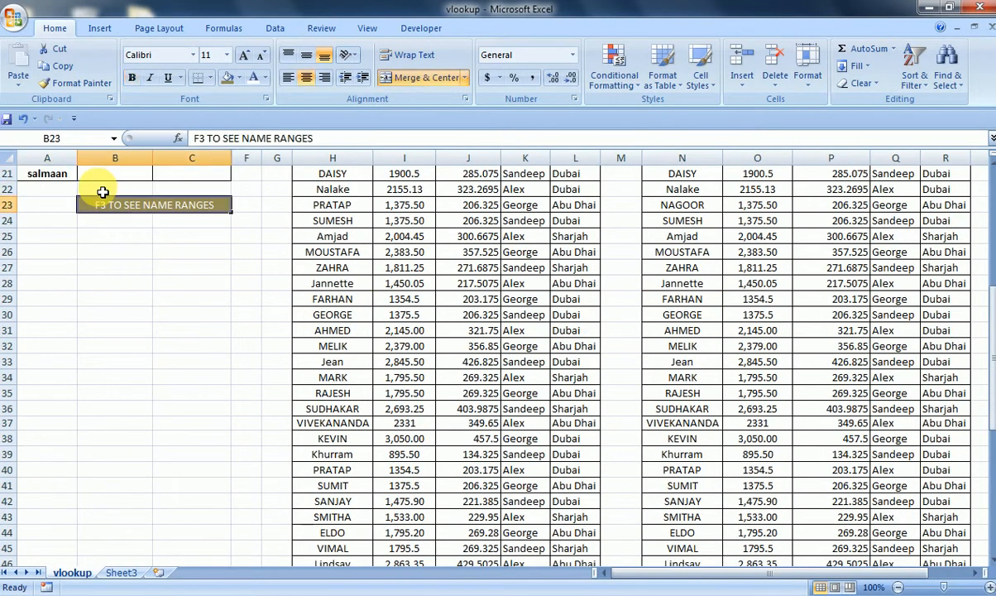
key(Up)
key(Up)
key(Up)
key(Up)
key(Up)
key(Up)
key(Up)
key(Up)
key(Up)
key(Up)
key(Up)
key(Up)
key(Up)
key(Up)
key(Up)
key(Up)
key(Up)
key(Up)
key(Up)
key(Up)
key(Down)
key(Down)
key(Down)
key(Down)
key(Down)
key(Down)
key(Down)
key(Down)
key(Down)
key(Down)
key(Down)
key(Down)
key(Down)
key(Down)
key(Down)
key(Down)
key(Down)
key(Down)
key(Down)
key(Down)
key(Down)
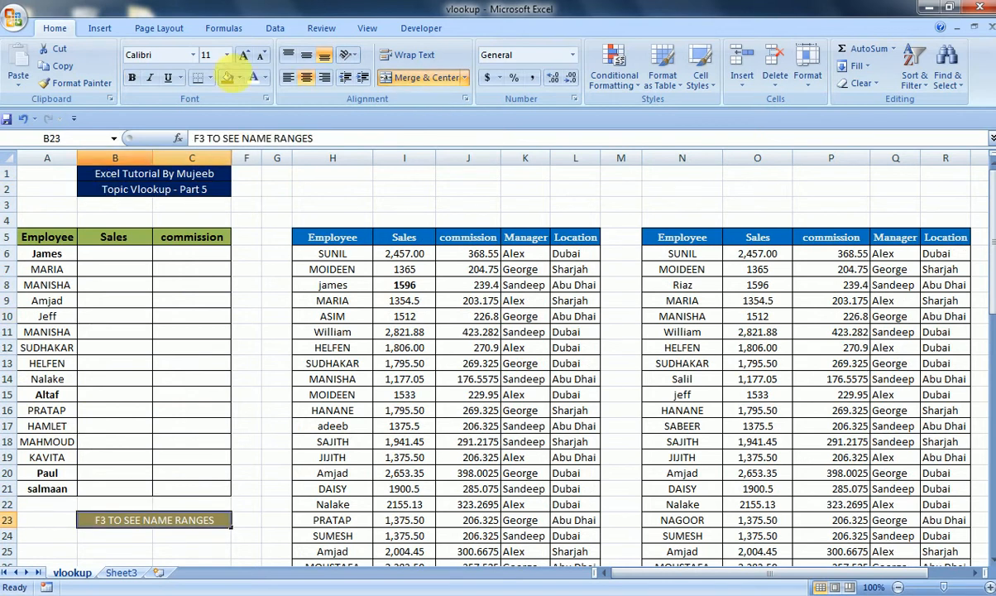
- Open the Name Manager to review the Table1 and Table2 names, then close it
click(216, 29)
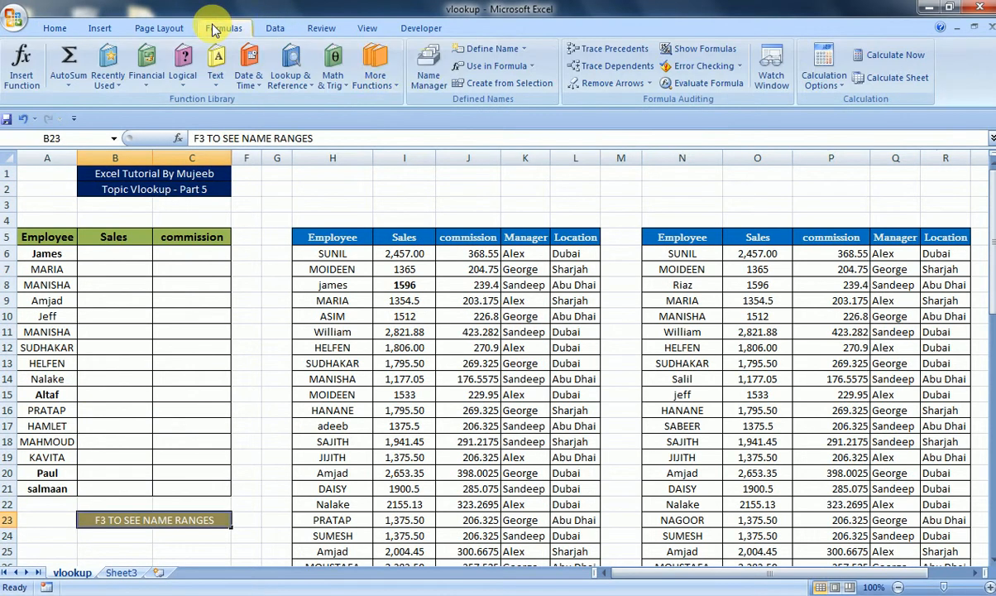
click(436, 80)
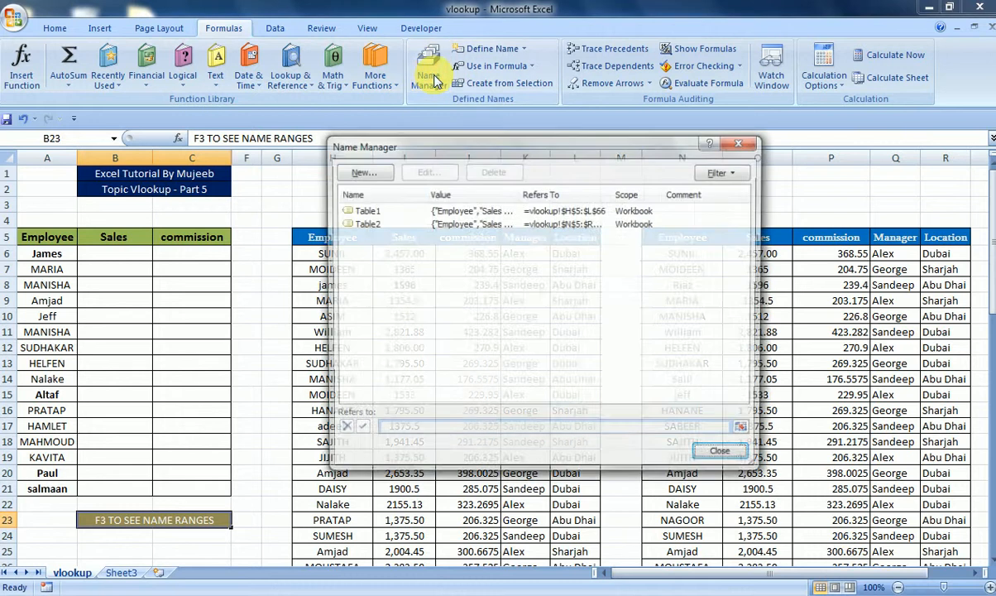
click(364, 212)
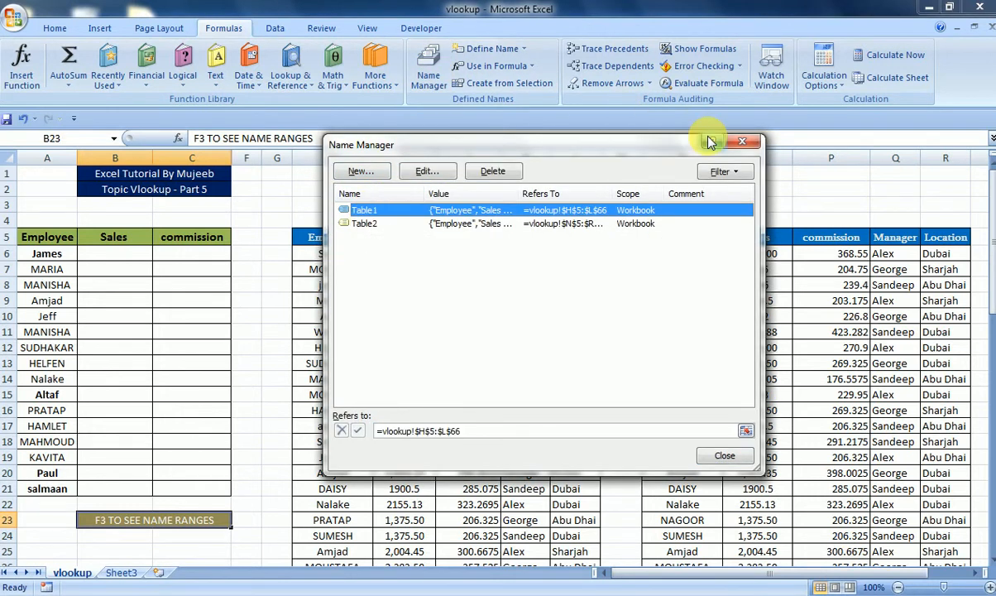
click(743, 141)
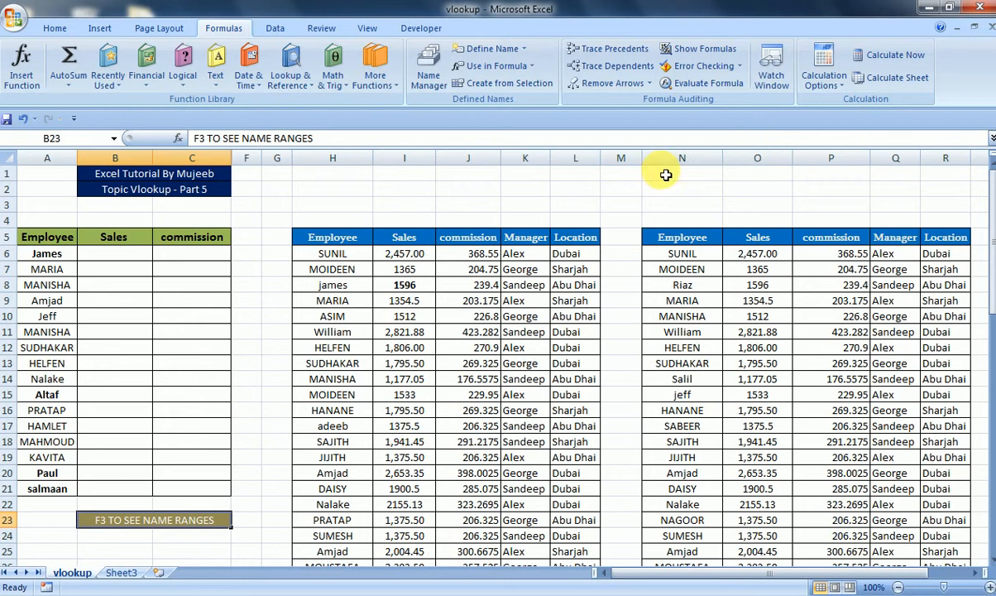
- Select the first data table range, Employee through Location, to show it is Table1
click(567, 197)
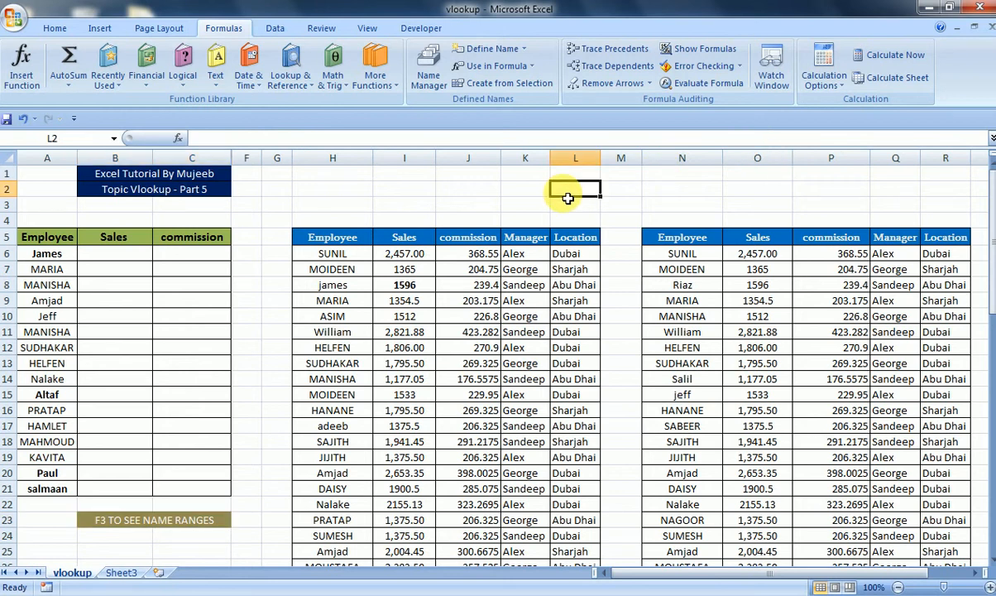
click(122, 259)
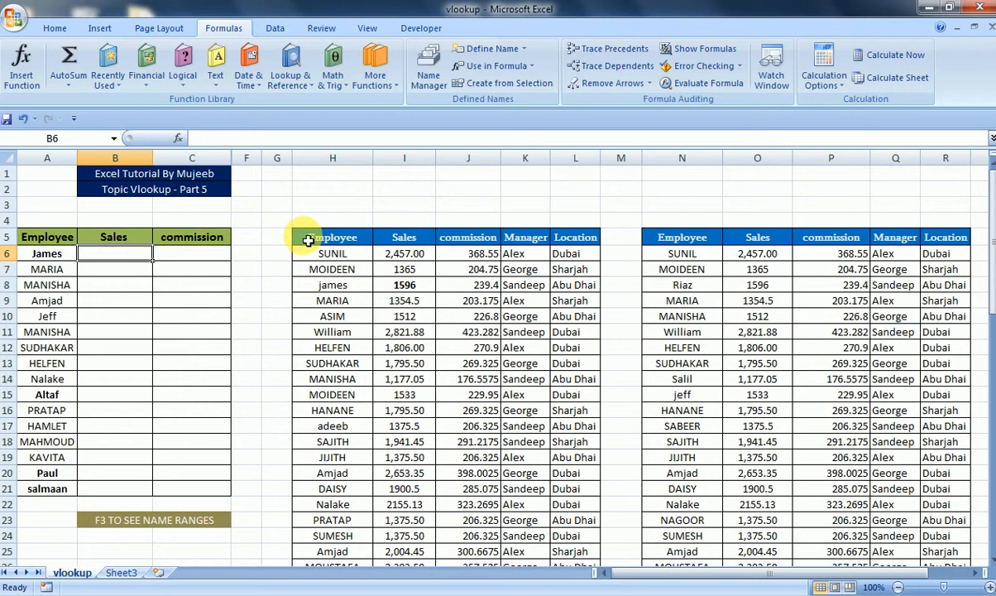
click(308, 240)
key(shift+Right)
key(shift+Right)
key(shift+Right)
key(shift+Right)
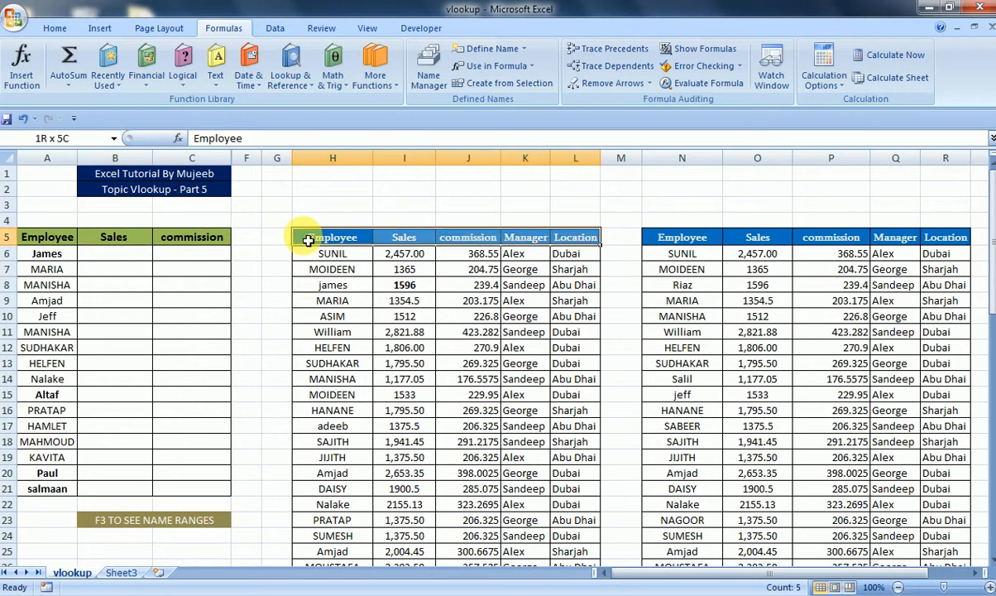
key(ctrl+shift+Down)
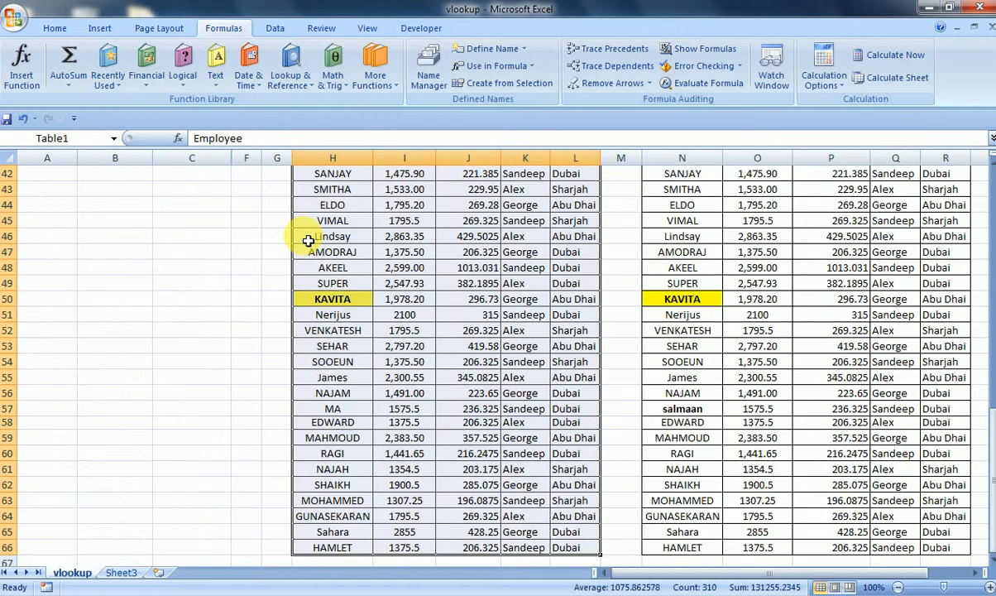
- Select the second data table range to show it is Table2
key(Up)
key(Up)
key(Up)
key(Down)
key(Down)
key(Down)
key(Down)
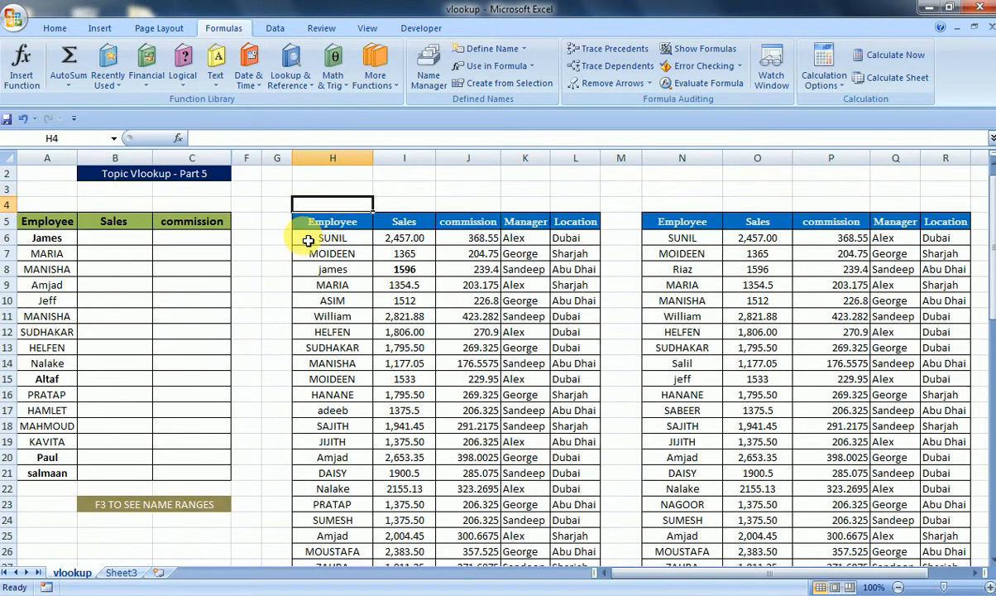
key(Right)
key(Right)
key(Right)
key(Right)
key(Right)
key(Right)
key(Up)
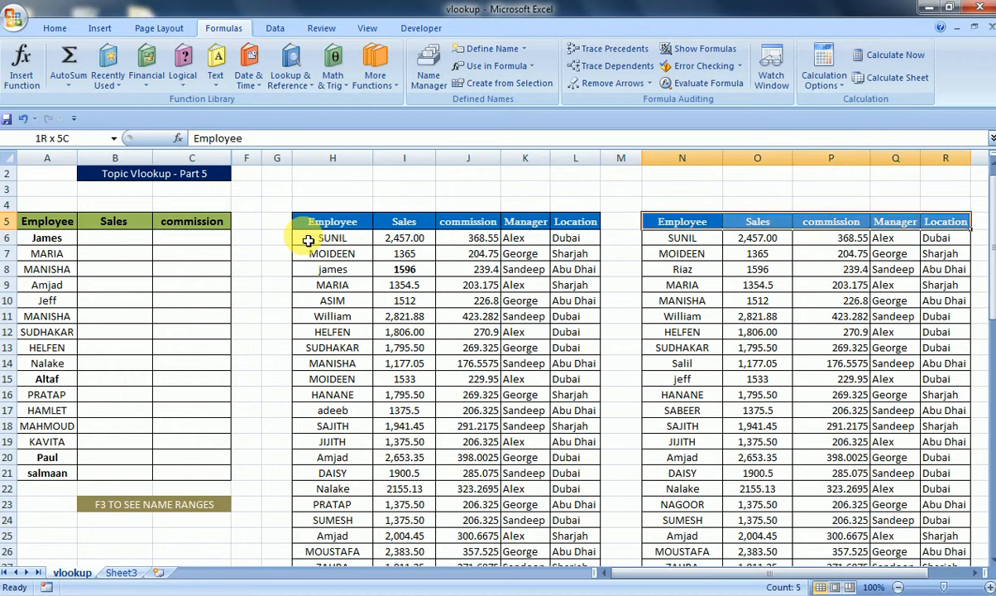
key(ctrl+shift+Right)
key(ctrl+shift+Right)
key(ctrl+shift+Left)
key(ctrl+shift+Down)
key(Up)
key(Right)
key(Down)
key(Down)
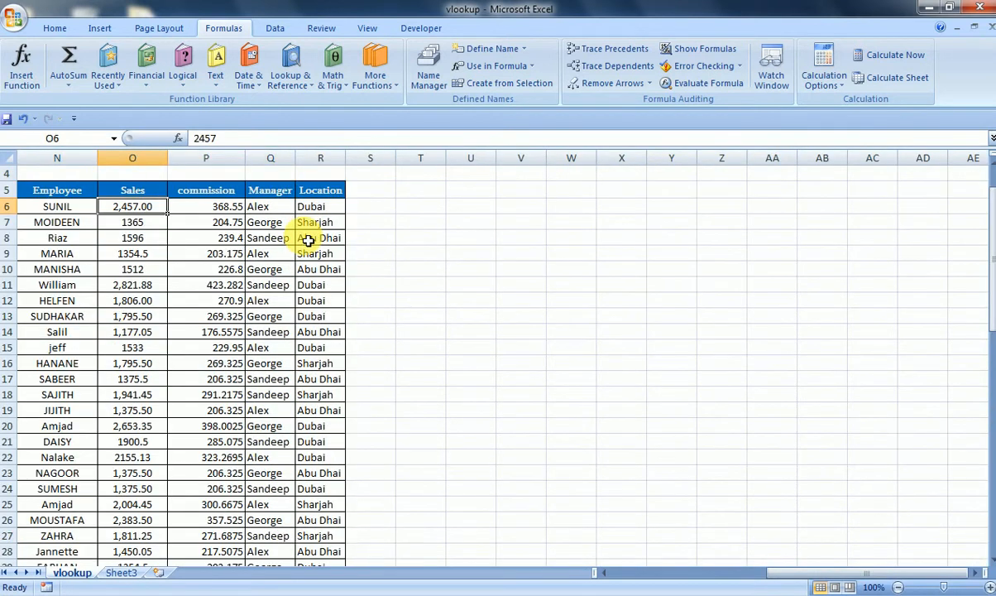
key(Right)
key(Left)
key(ctrl+Left)
key(ctrl+Left)
key(ctrl+Left)
key(ctrl+Left)
key(Right)
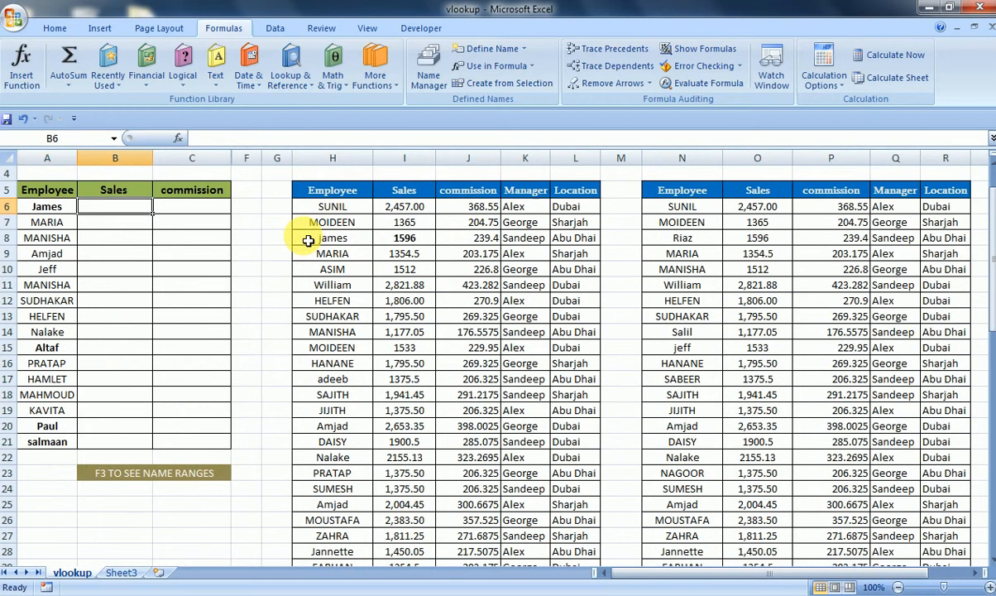
text(=VLOOKUP()
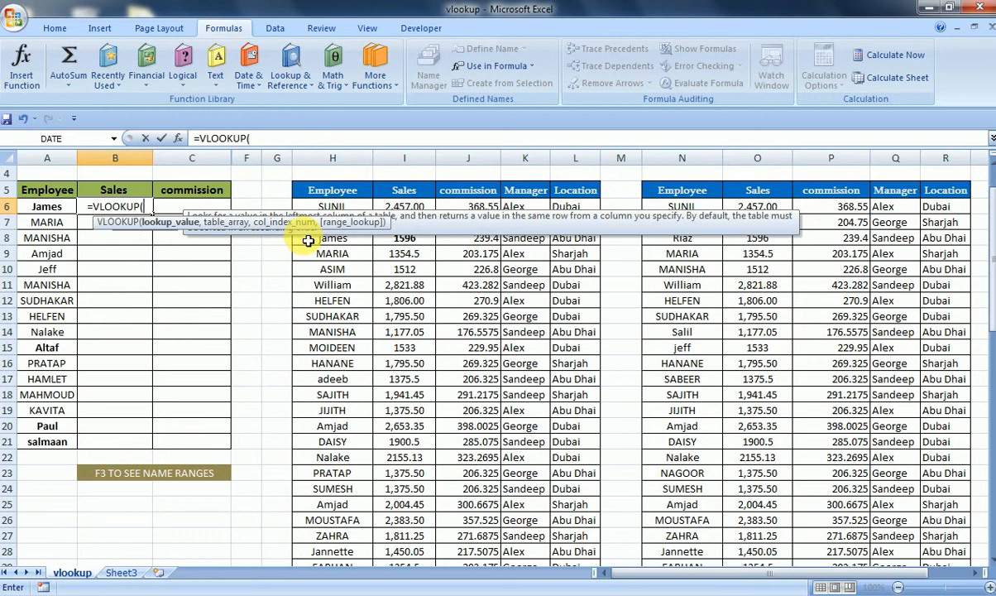
click(39, 210)
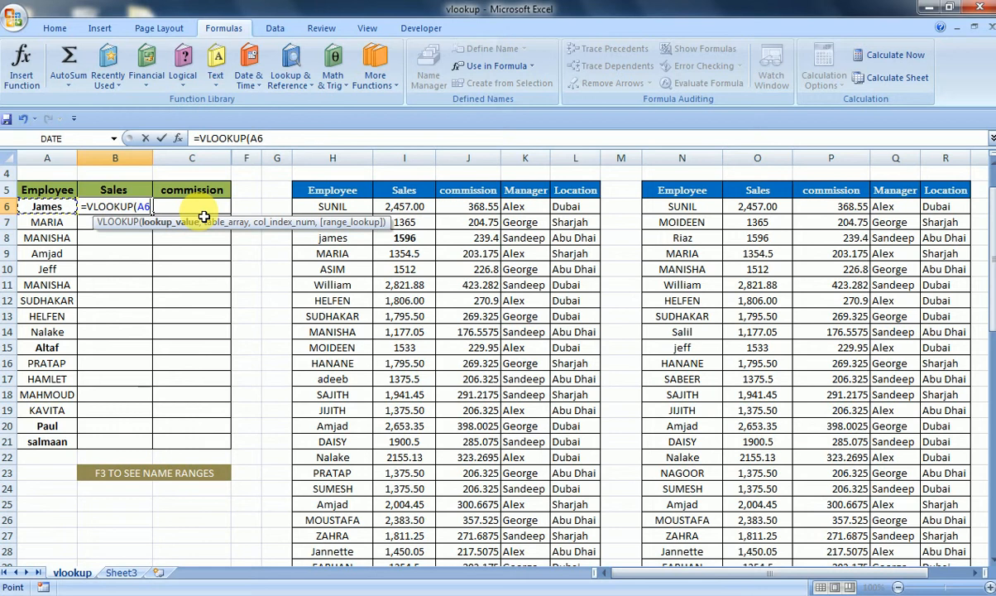
key(Escape)
- Enter a VLOOKUP in the first Sales cell that looks up A6 in Table1, returning column 2 with match type 0
text(=)
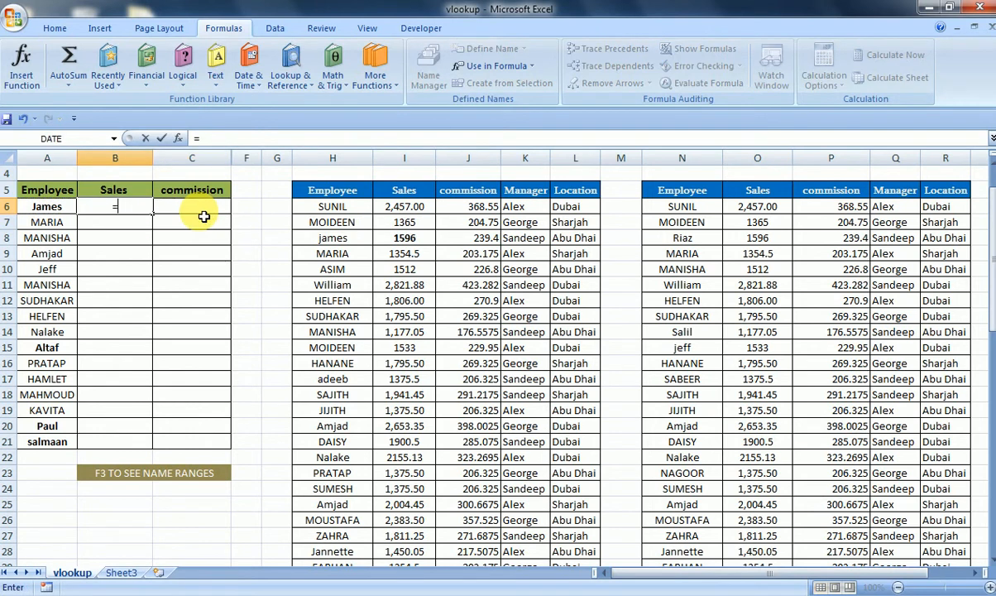
text(VL)
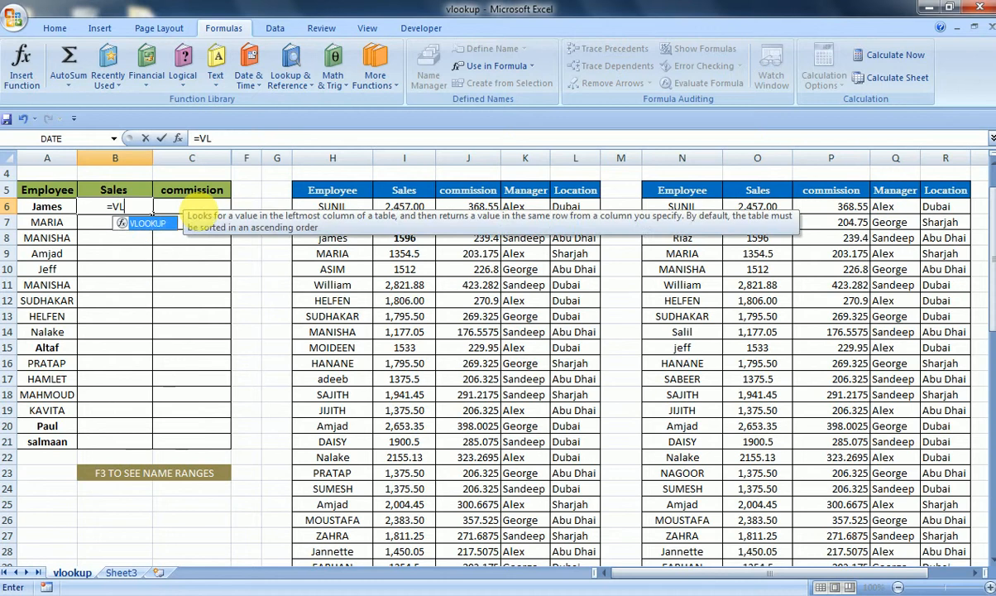
key(Tab)
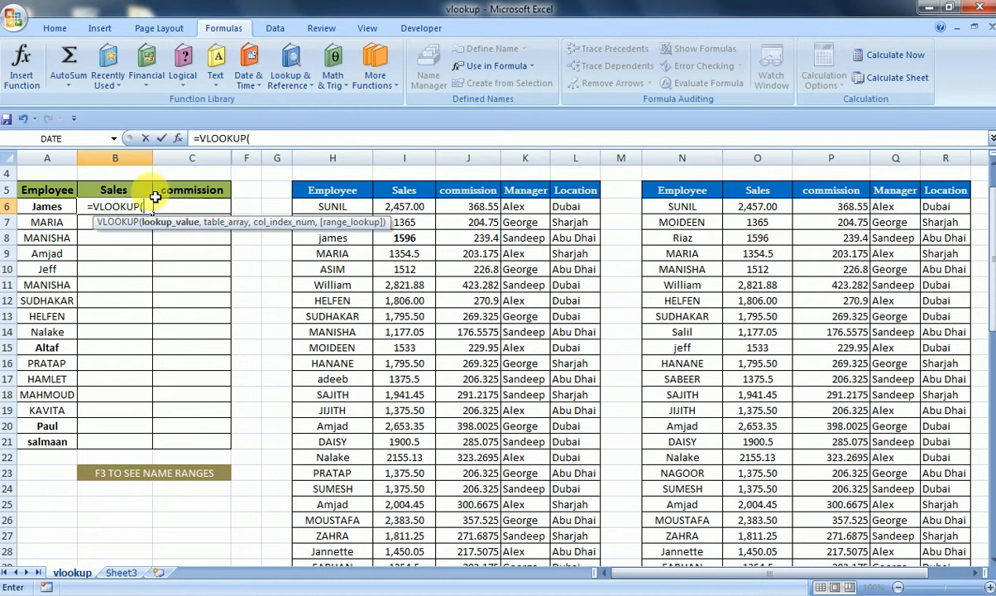
click(38, 220)
click(47, 210)
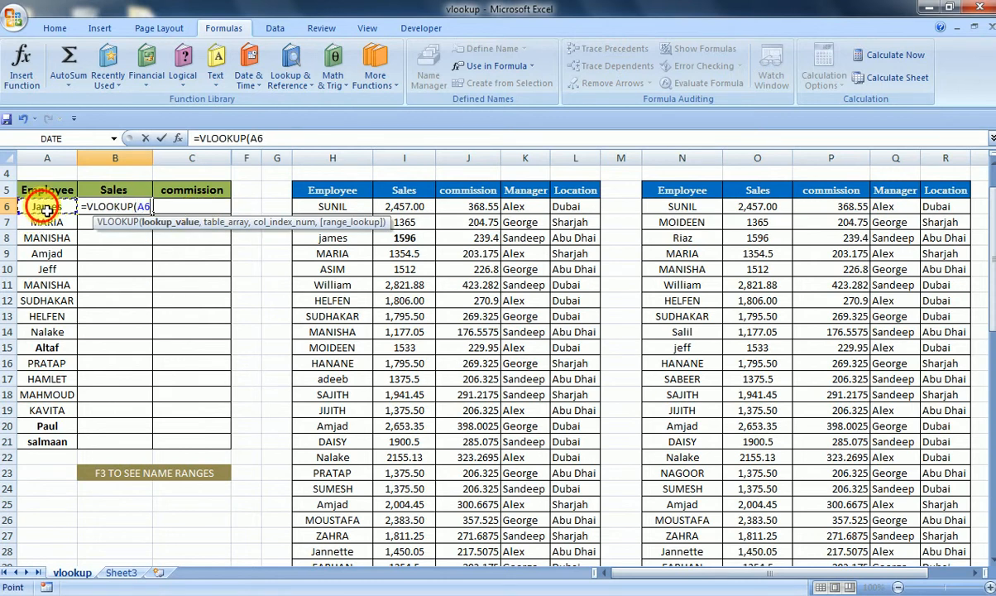
text(,)
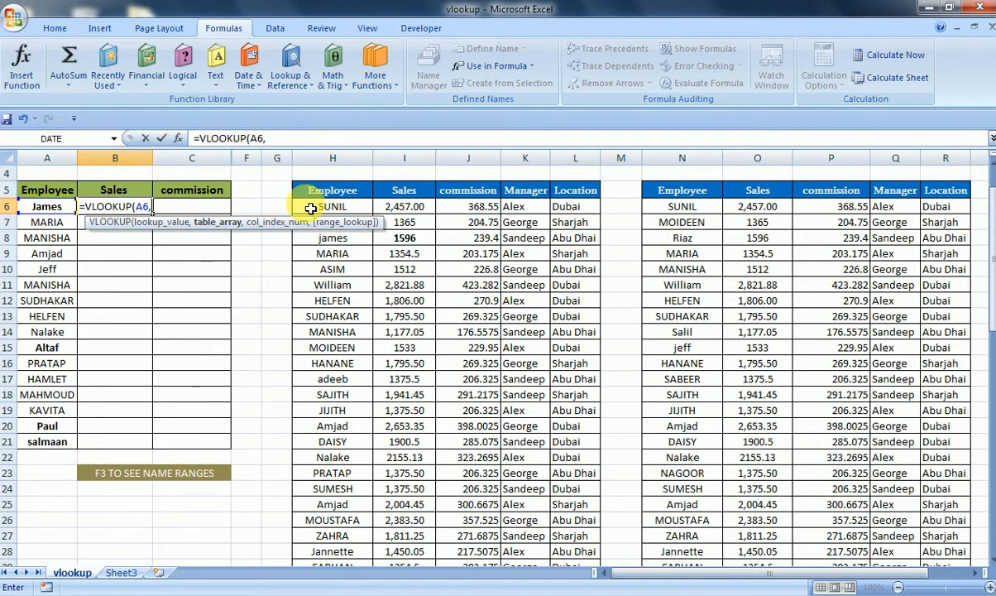
key(F3)
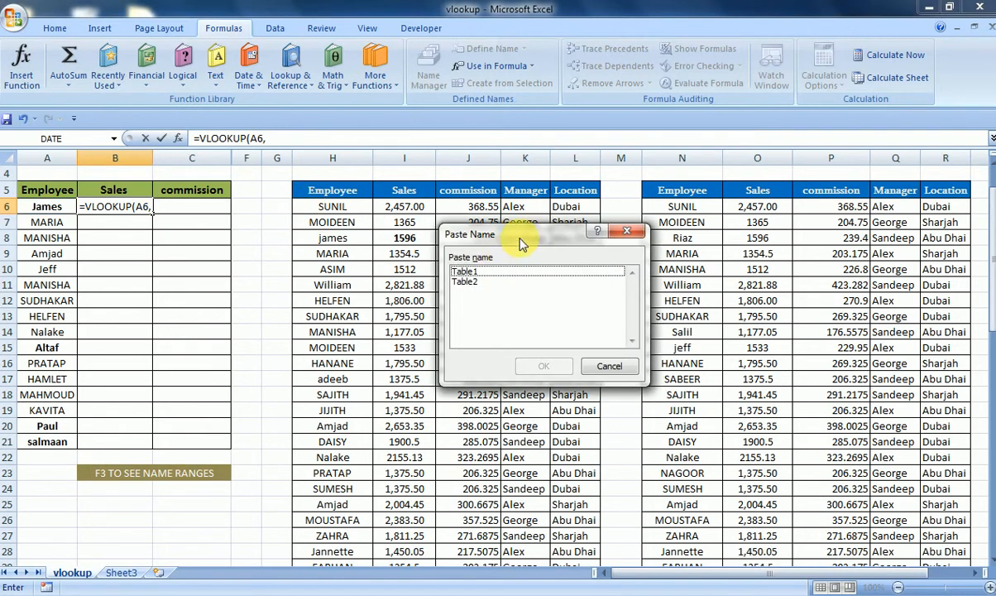
click(460, 271)
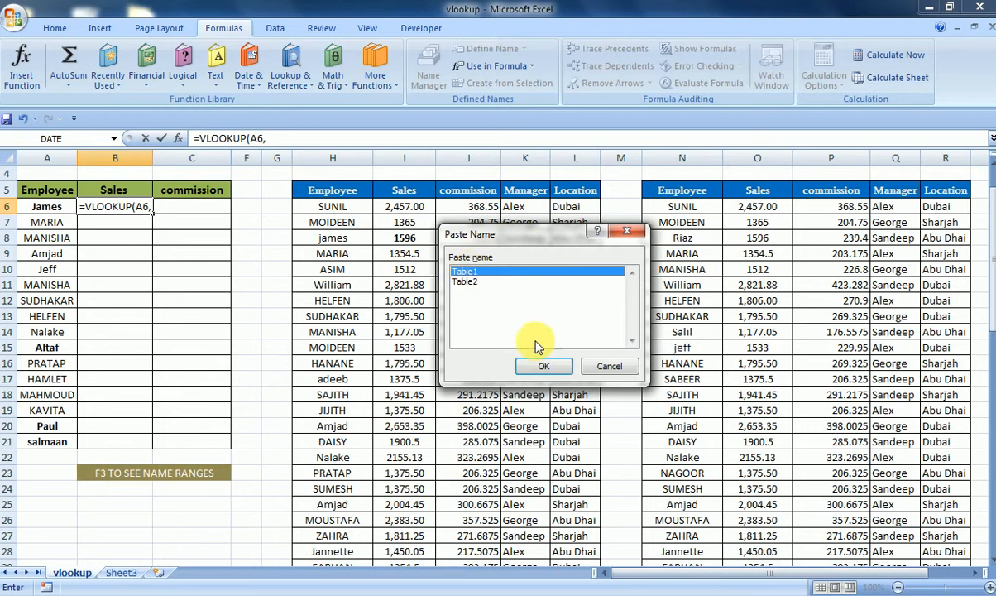
click(539, 367)
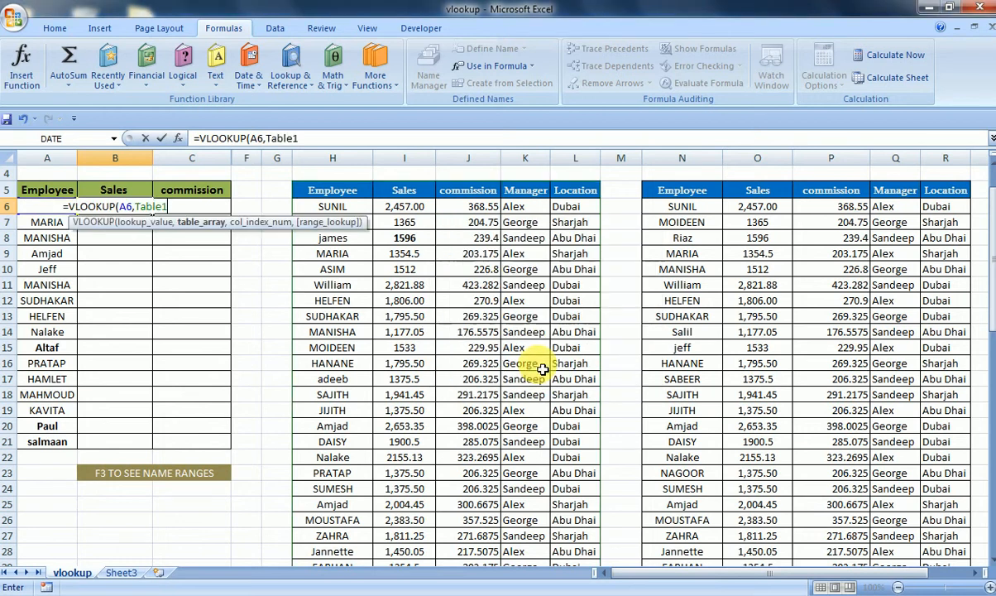
text(,)
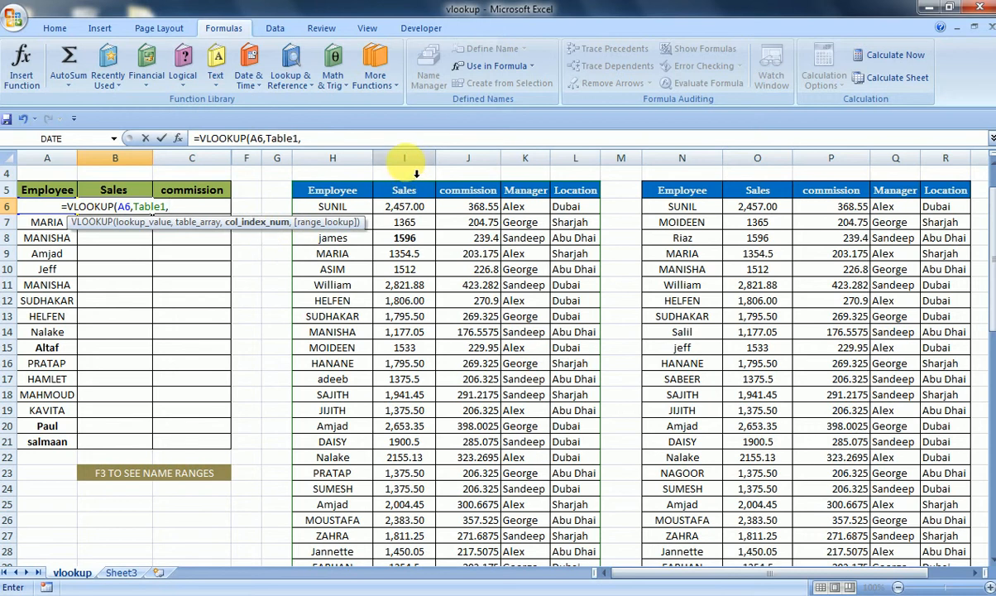
text(2)
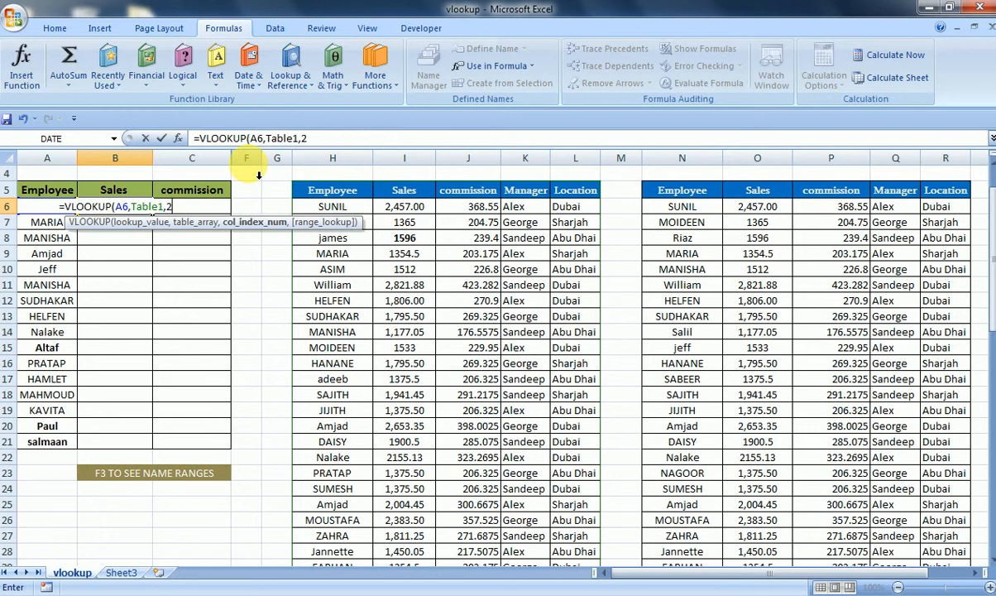
text(,0)
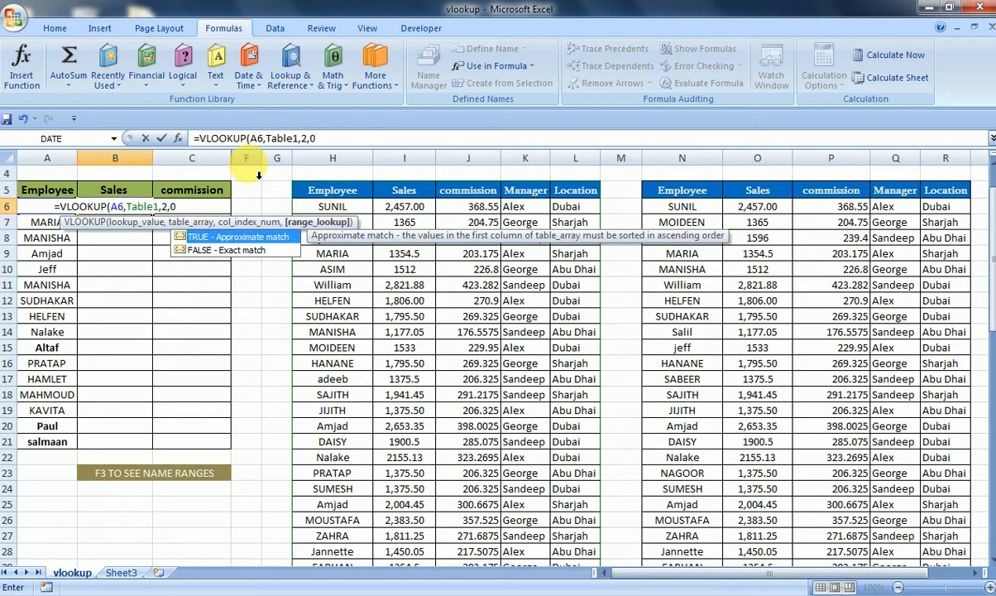
text())
key(Return)
- Compare the first Sales result with the matching employee row in the first data table
key(Up)
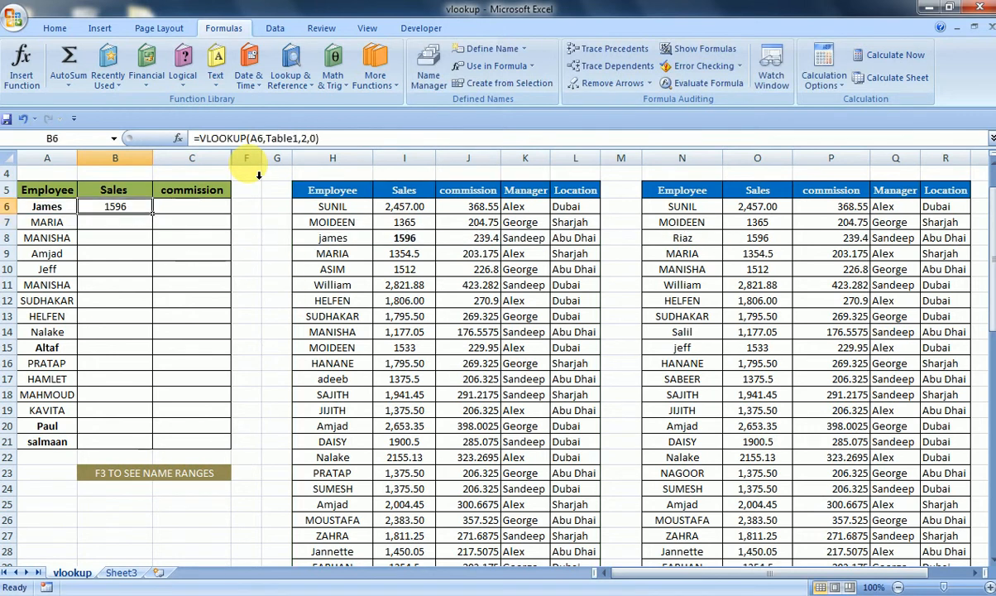
key(Left)
key(Down)
key(Up)
key(Right)
key(Right)
key(Right)
key(Down)
key(Down)
key(Right)
key(Right)
key(Right)
key(Right)
key(Left)
key(Left)
key(Left)
key(Left)
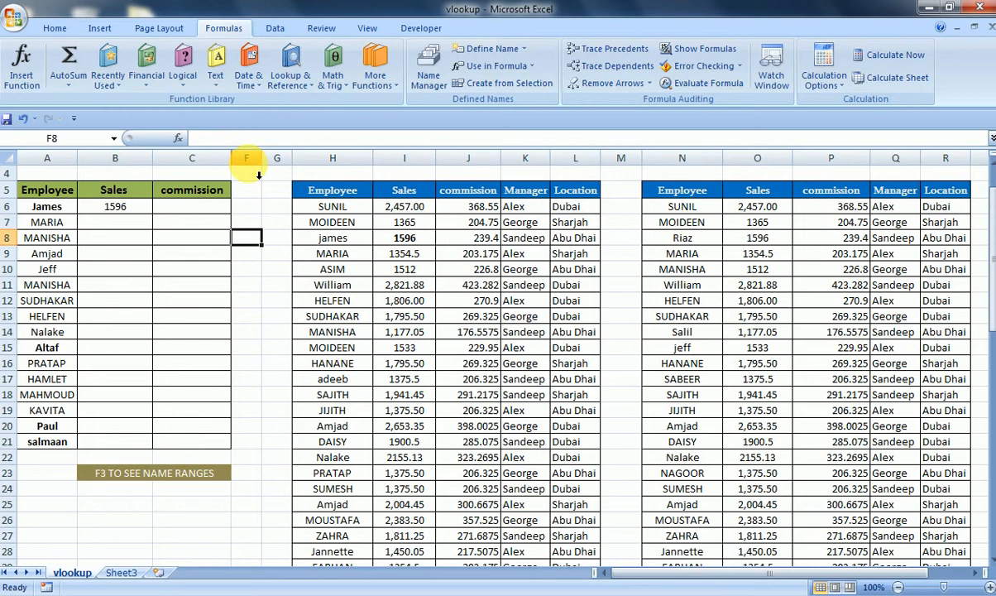
key(Right)
key(Right)
key(Left)
key(Left)
key(Left)
key(Left)
key(Up)
key(Up)
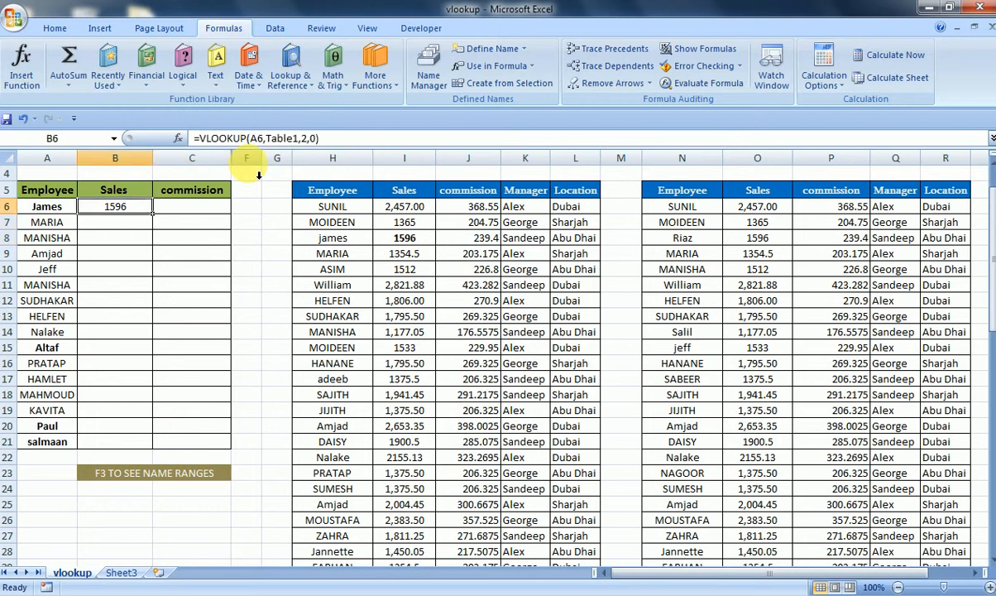
key(Right)
key(Right)
key(Down)
key(Down)
key(Right)
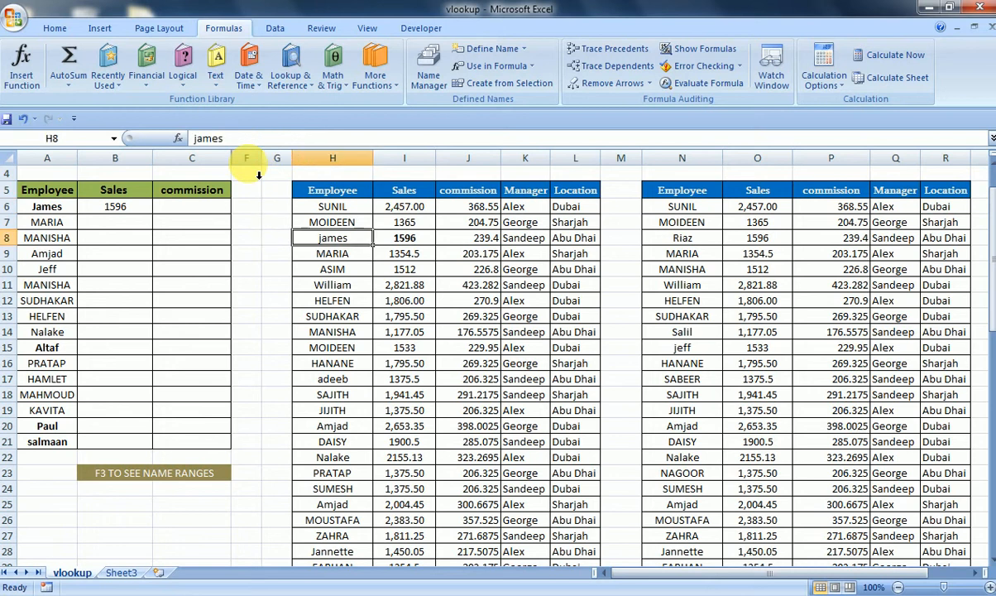
key(Left)
key(Left)
key(Left)
key(Left)
key(Right)
key(Up)
key(Up)
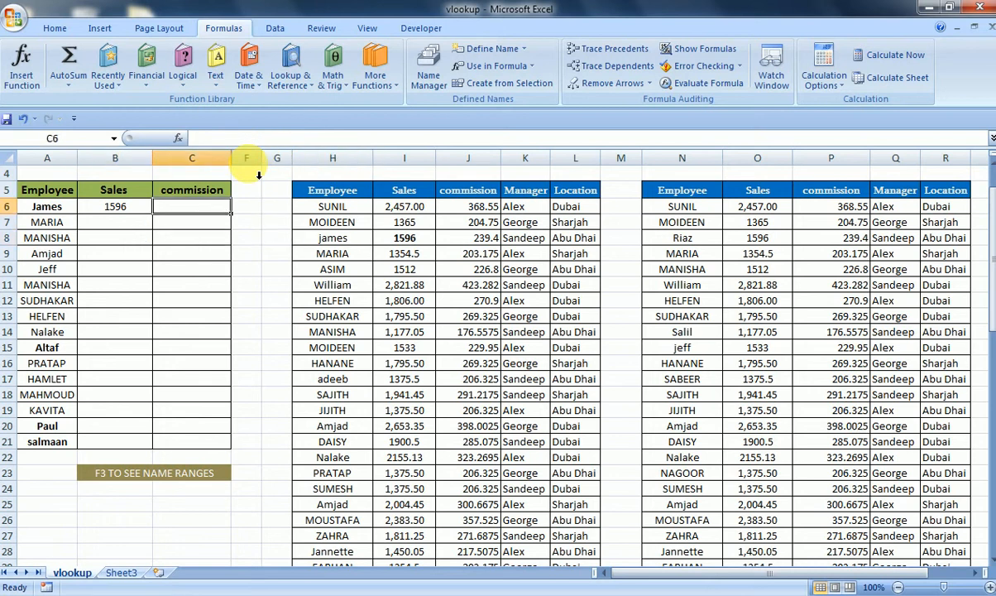
key(Left)
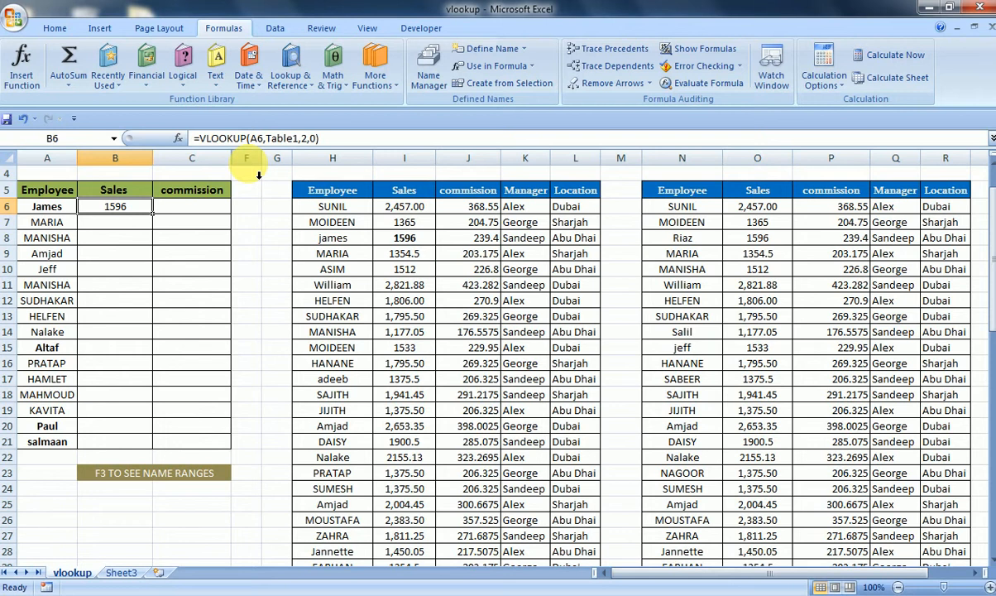
- Edit the first Sales formula to wrap the VLOOKUP in IFERROR and add the separator for its fallback argument
key(F2)
key(Left)
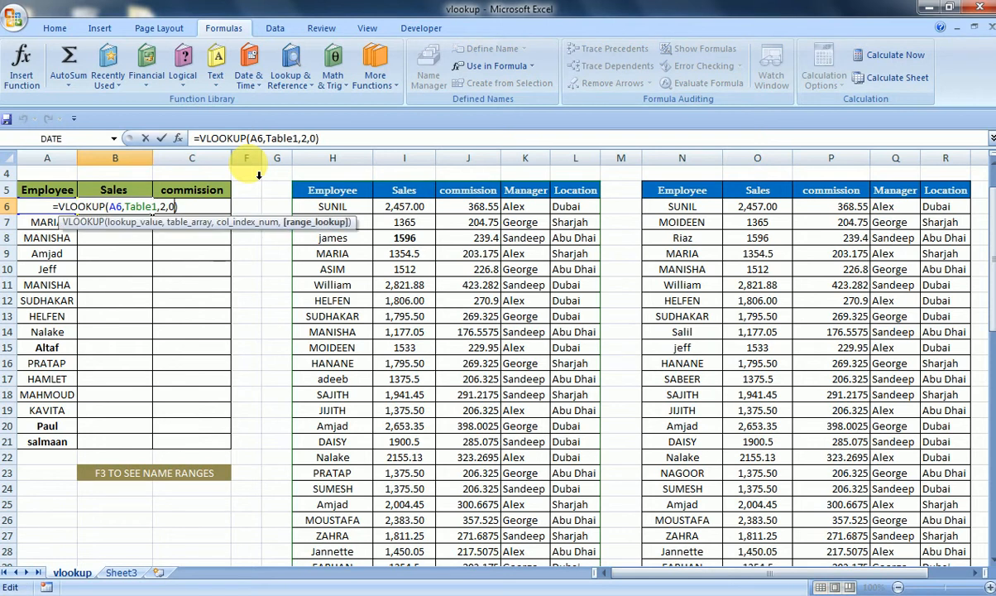
key(Home)
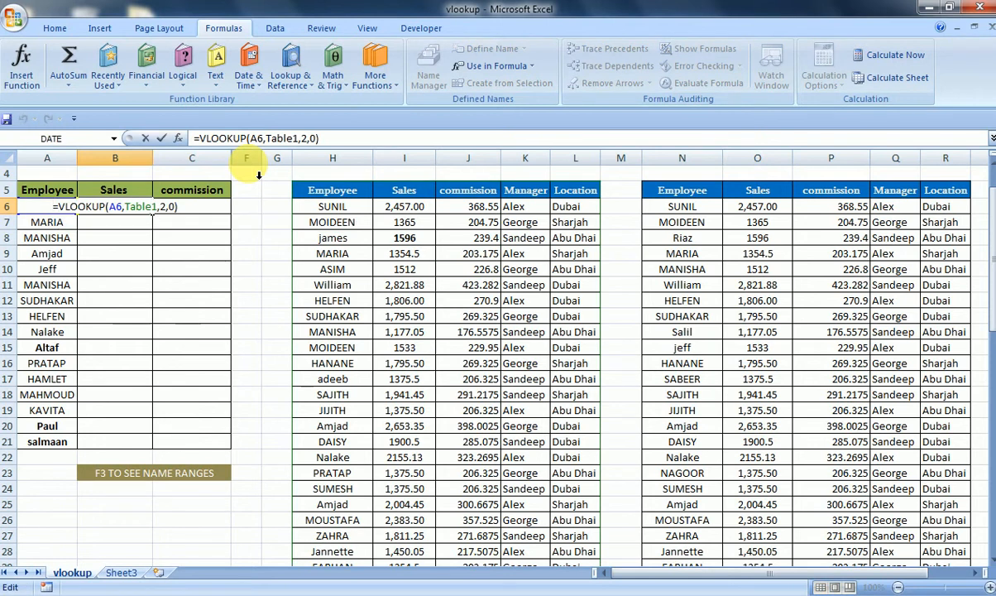
key(Right)
text(IFERROR()
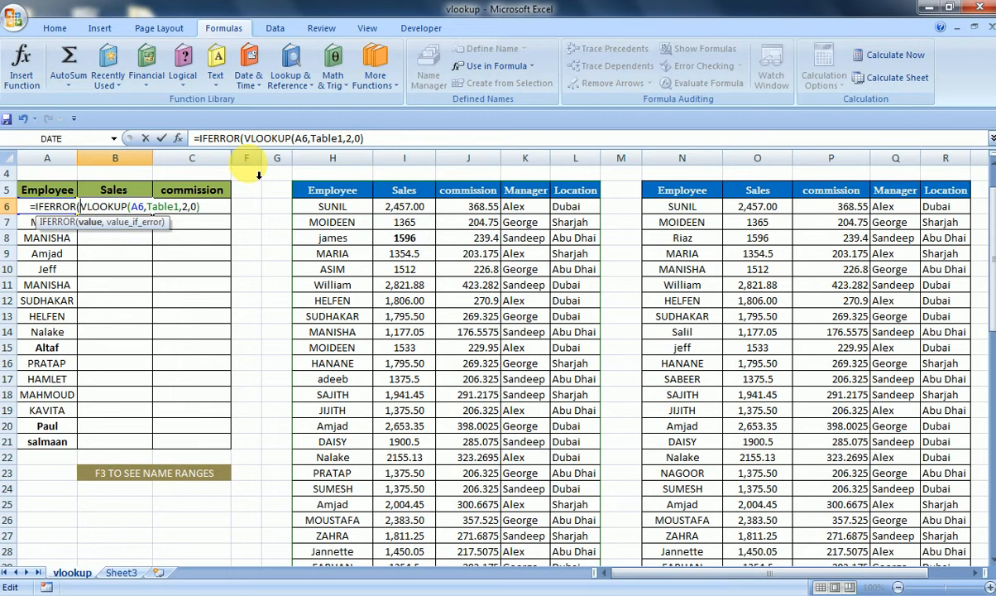
click(422, 140)
text(,)
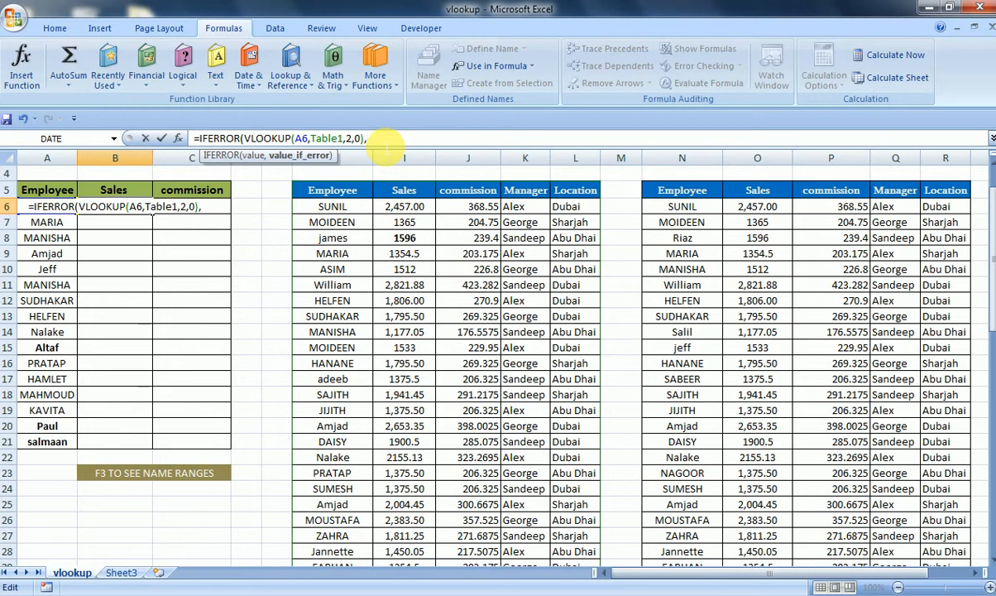
- Start a nested IFERROR containing a VLOOKUP as the fallback argument of the first Sales formula
text(IF)
key(Down)
key(Tab)
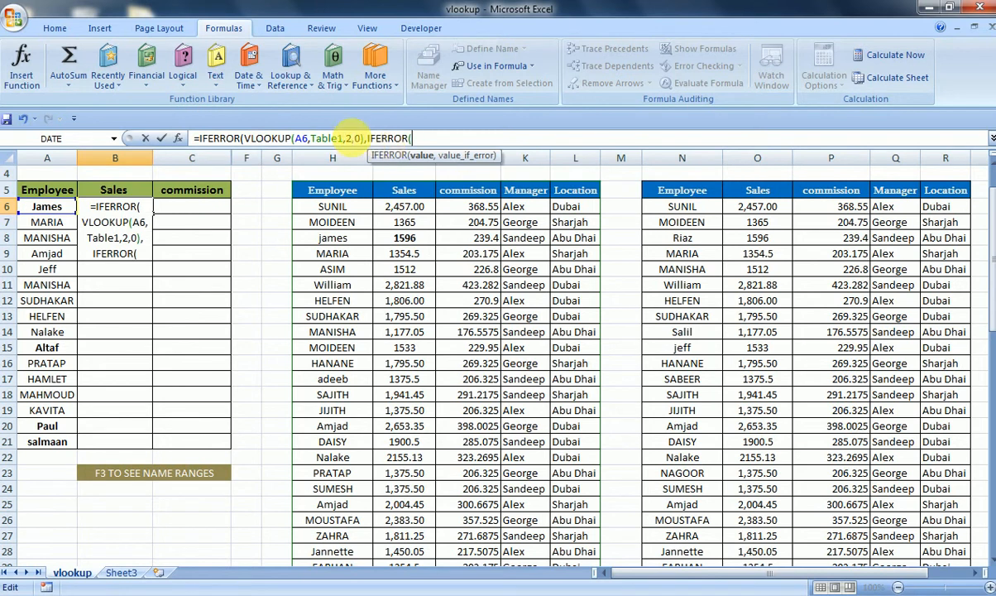
text(VL)
key(Tab)
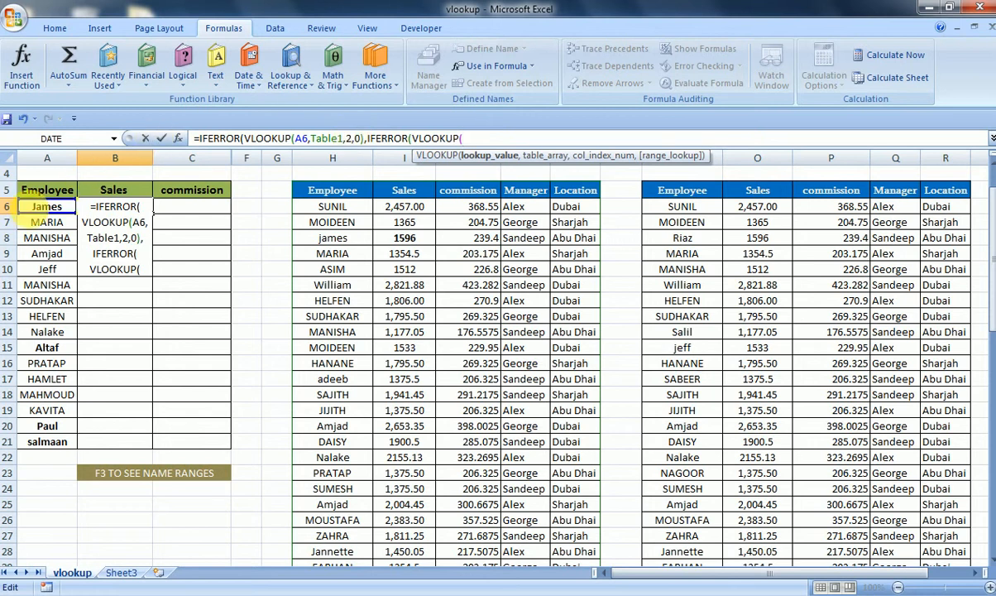
- Fill the nested VLOOKUP in the first Sales formula to look up A6 in Table2, returning column 2 with match type 0
click(34, 209)
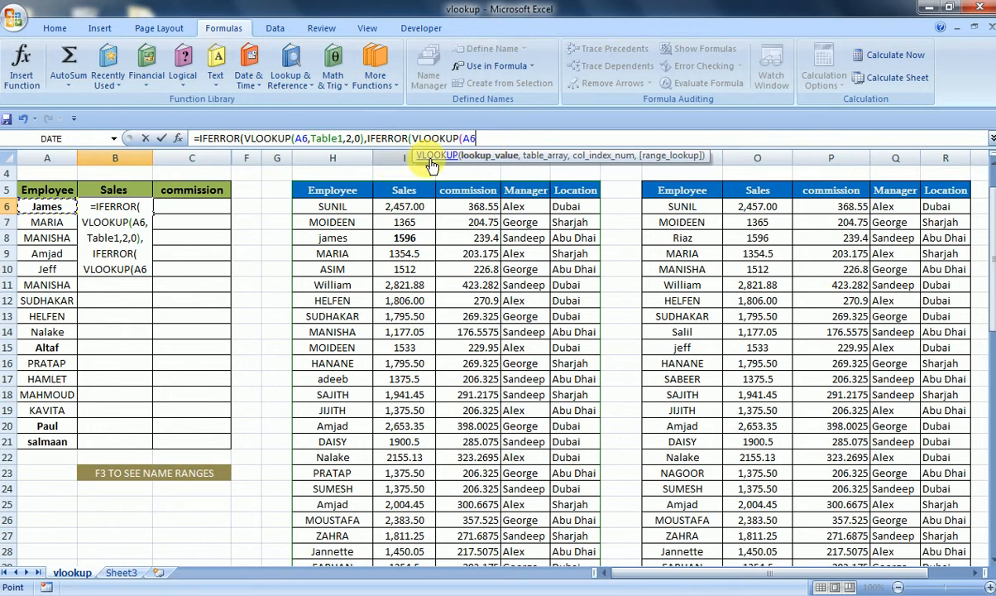
text(,)
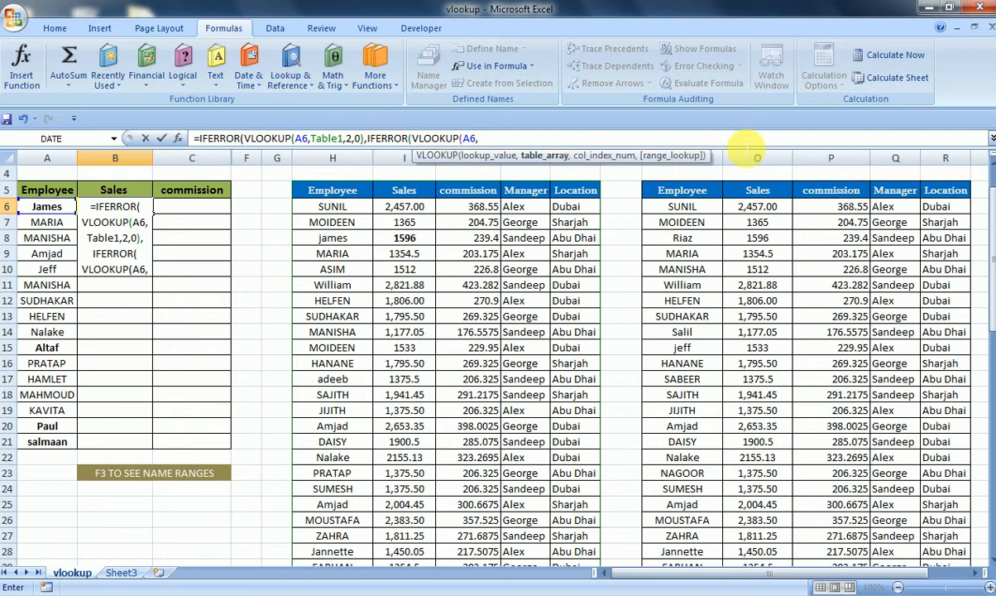
key(F3)
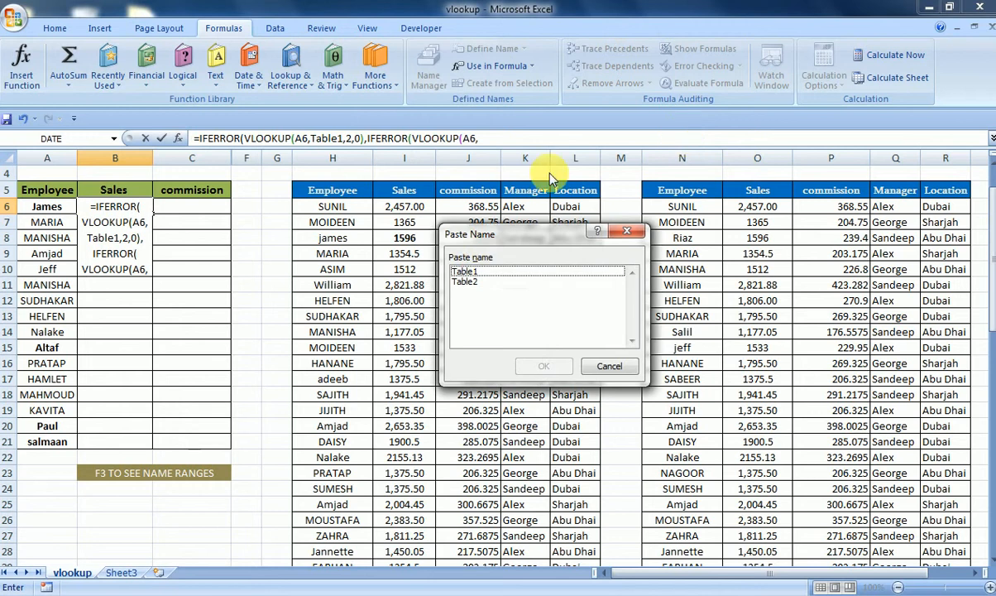
click(463, 283)
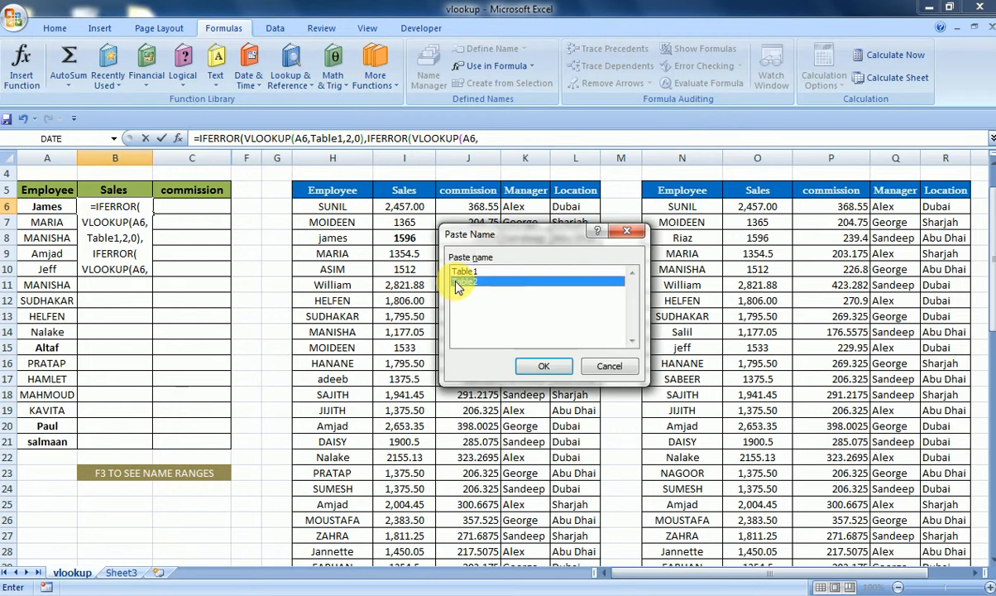
click(530, 367)
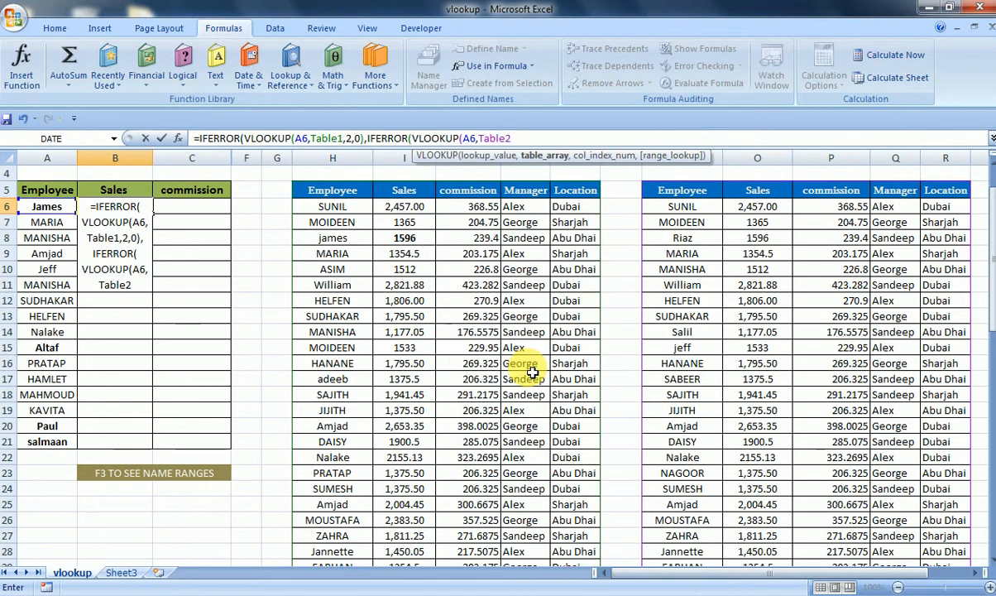
text(,)
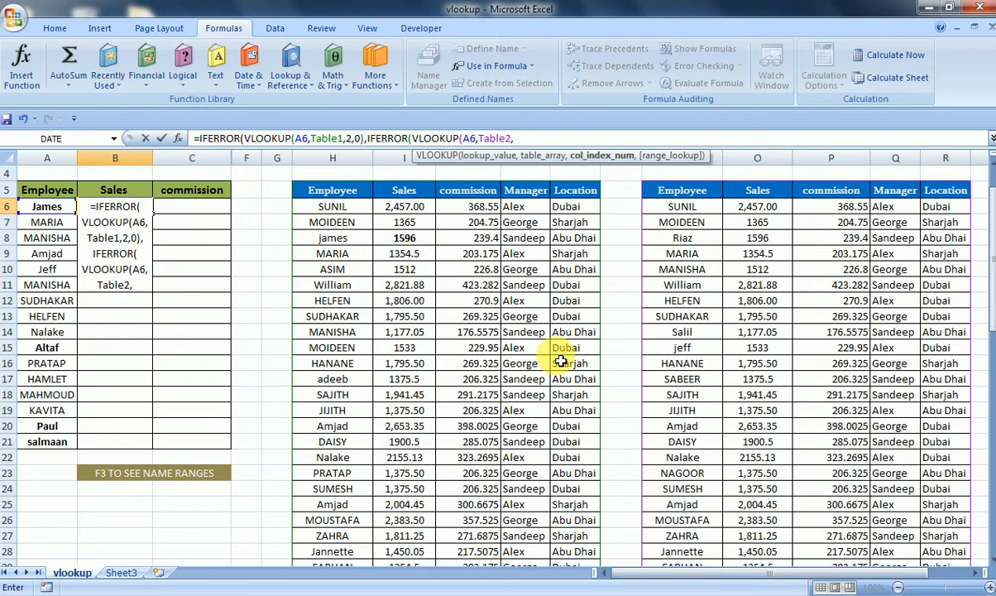
text(2)
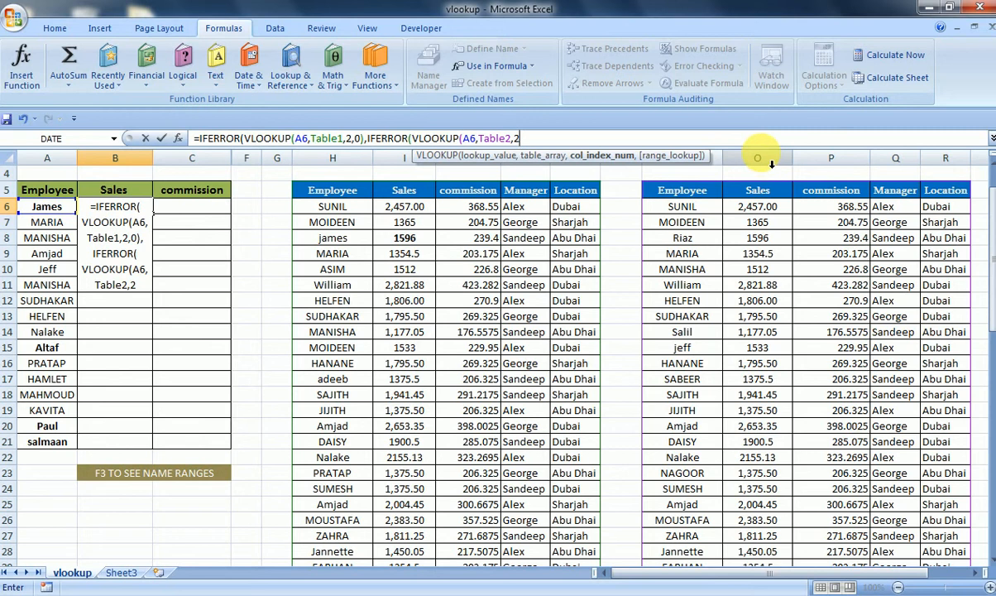
text(,0)
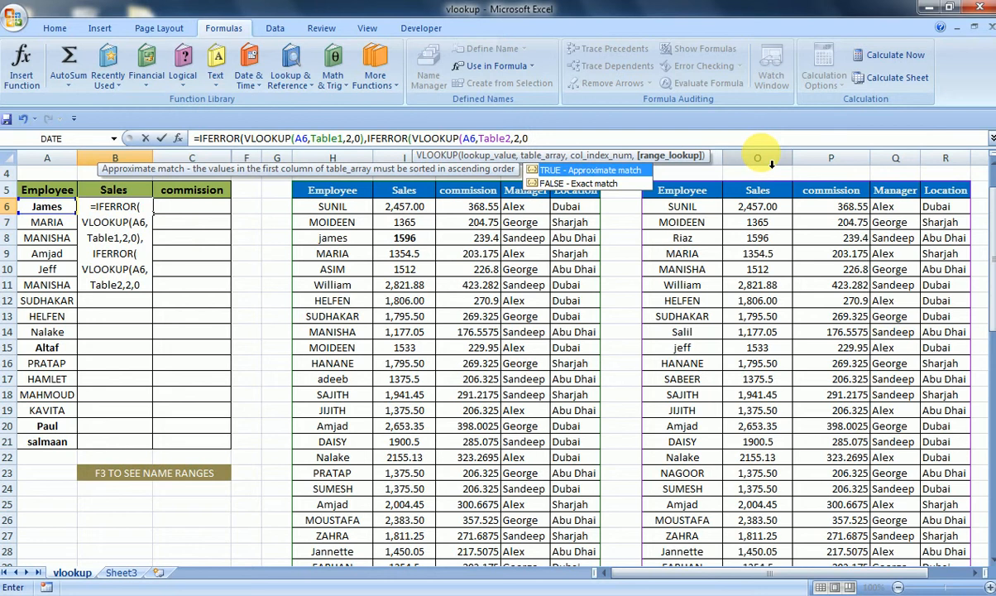
text())
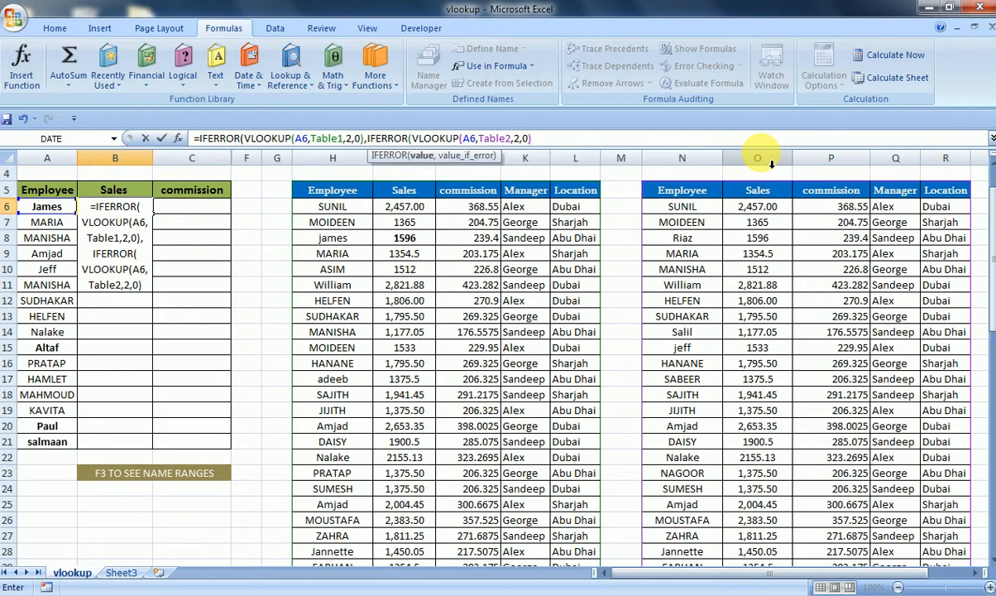
- Give the inner IFERROR an empty-string fallback, close both IFERRORs and enter the formula
text(,)
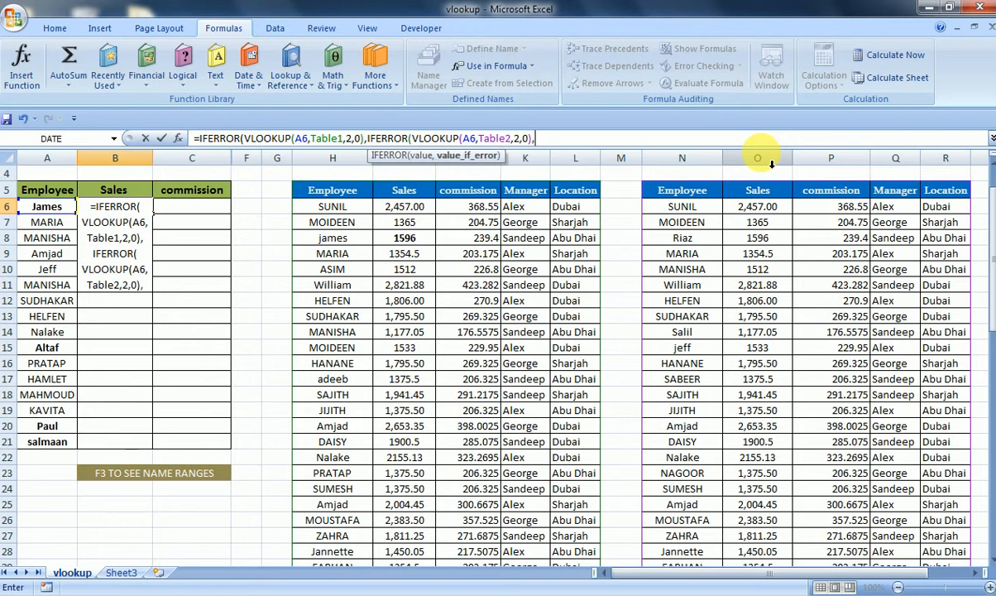
text("")
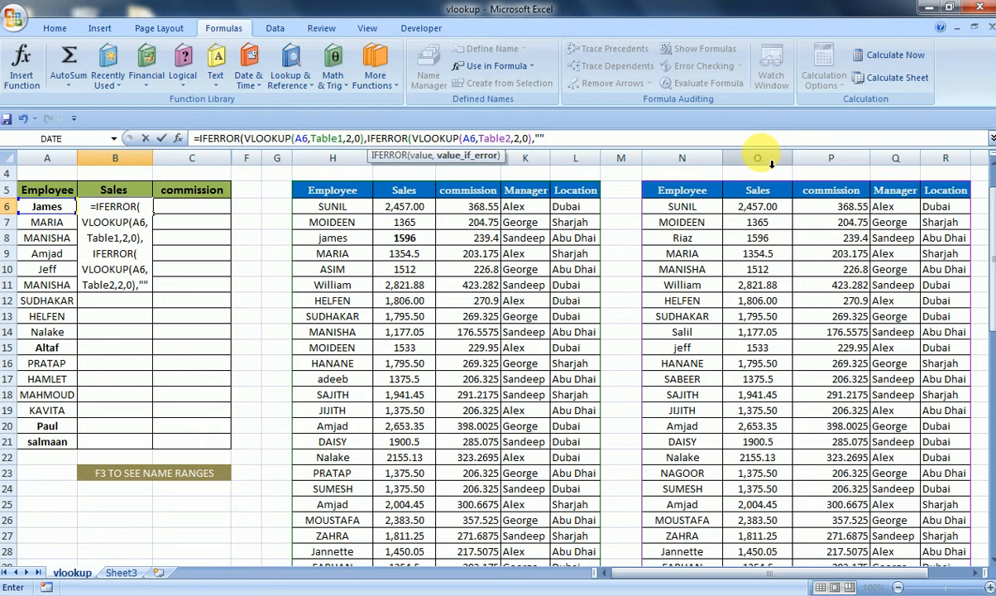
text()))
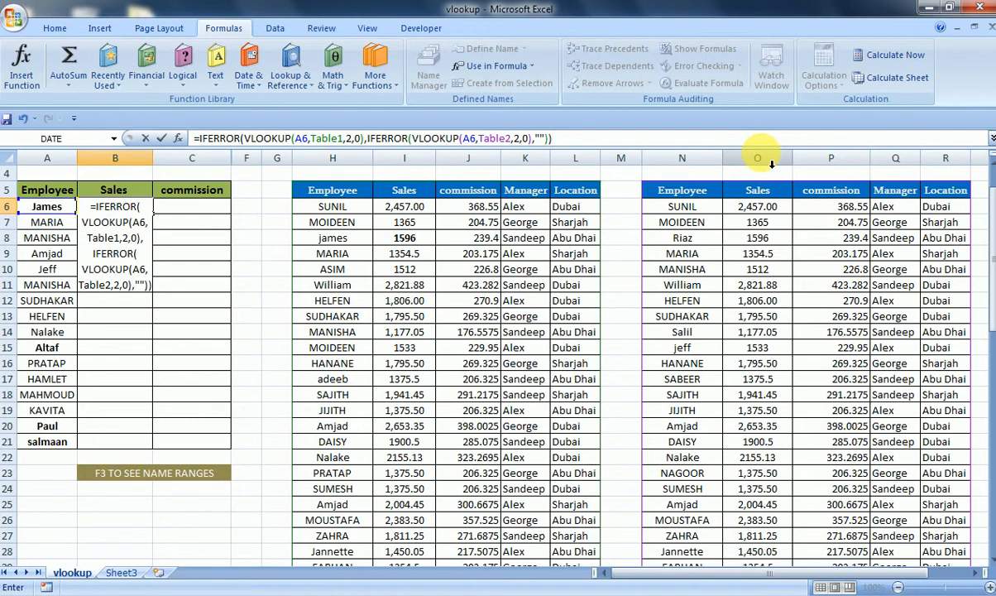
key(Return)
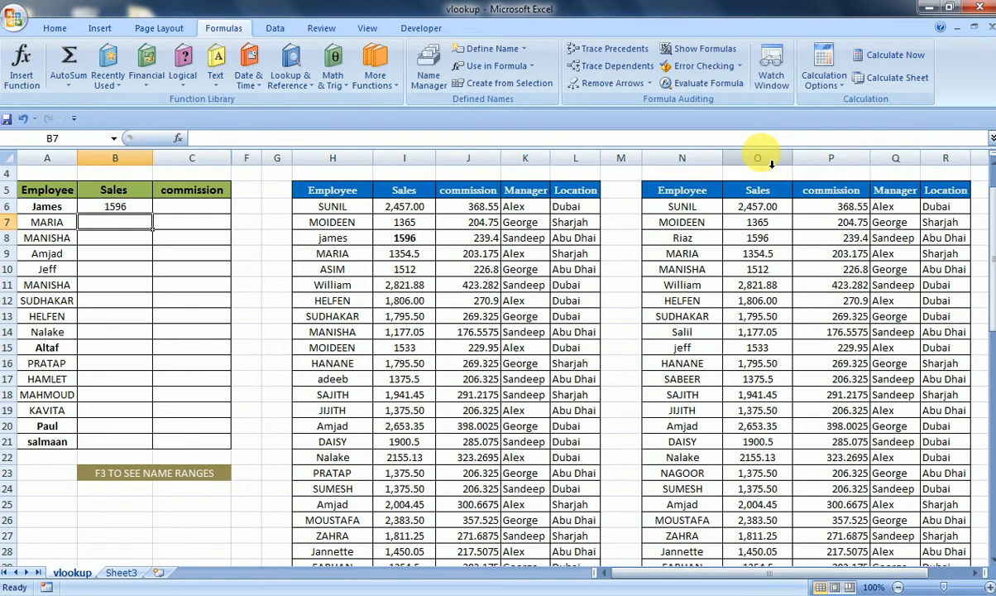
- Copy the first Sales formula into the first commission cell
key(Up)
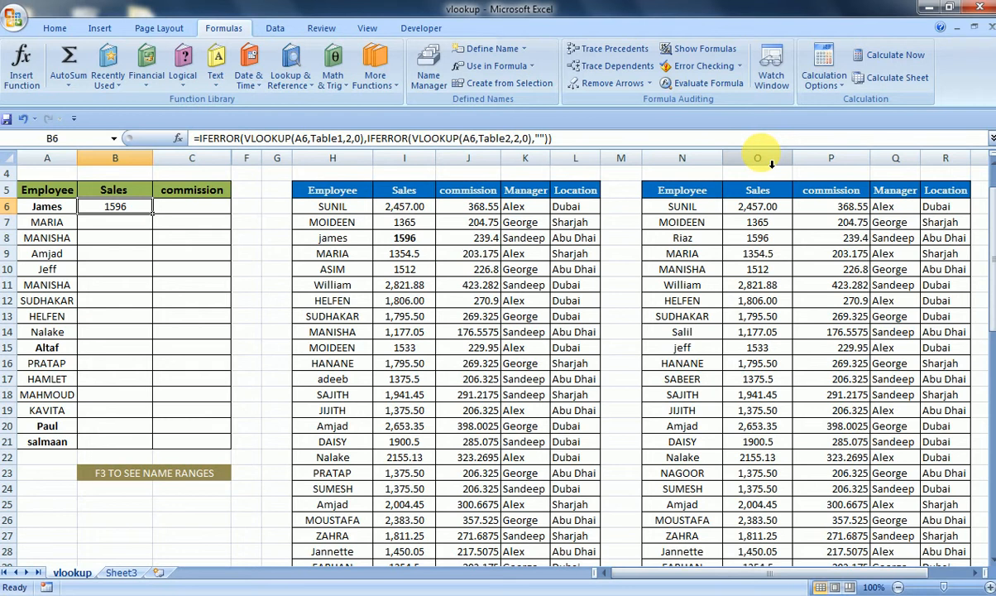
key(ctrl+c)
key(Right)
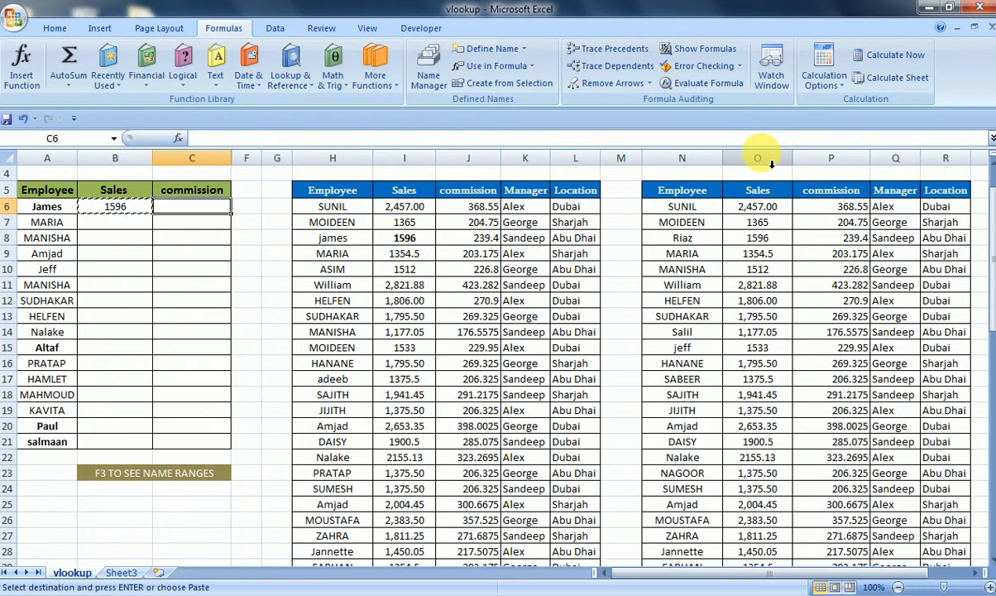
key(ctrl+v)
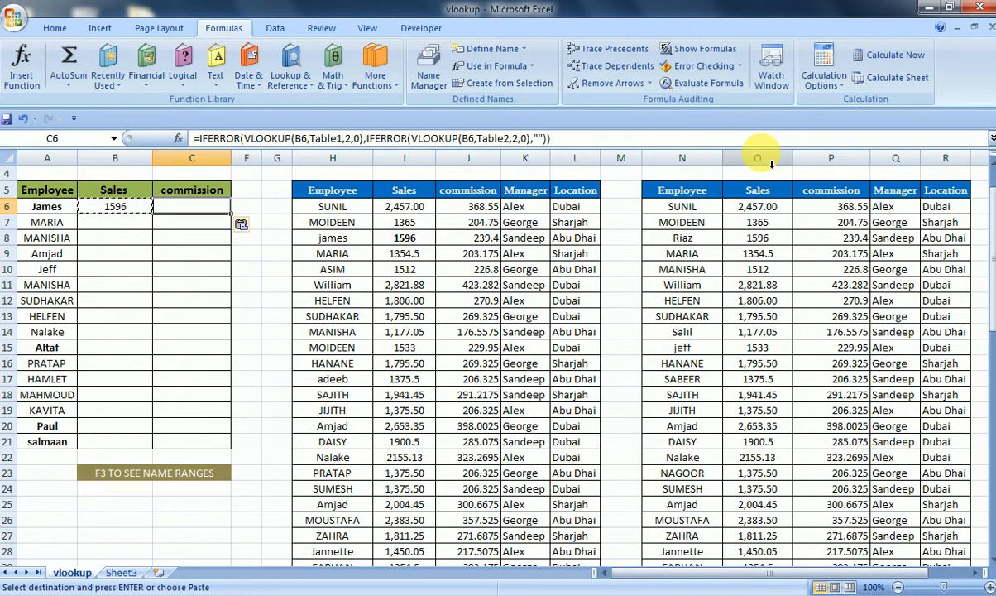
key(Right)
key(Left)
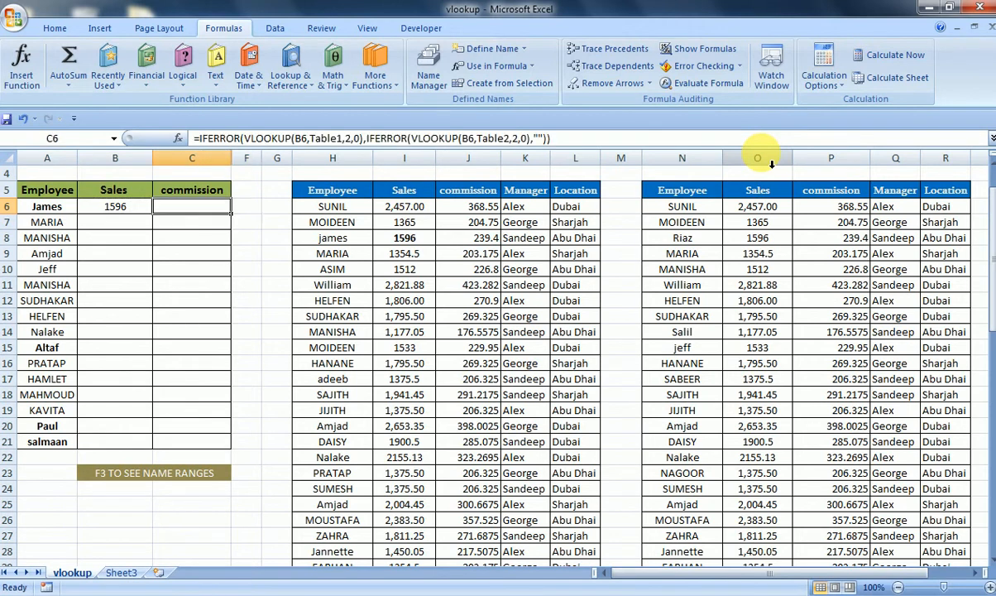
- Inspect the formulas in the first commission cell and the first Sales cell
key(F2)
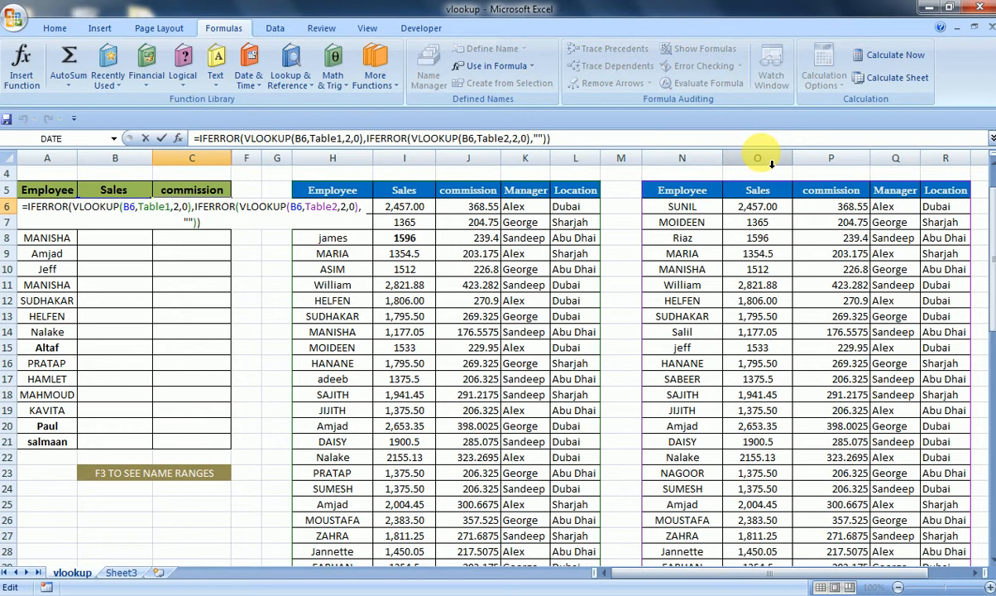
key(Escape)
key(Left)
key(F2)
key(Escape)
key(F2)
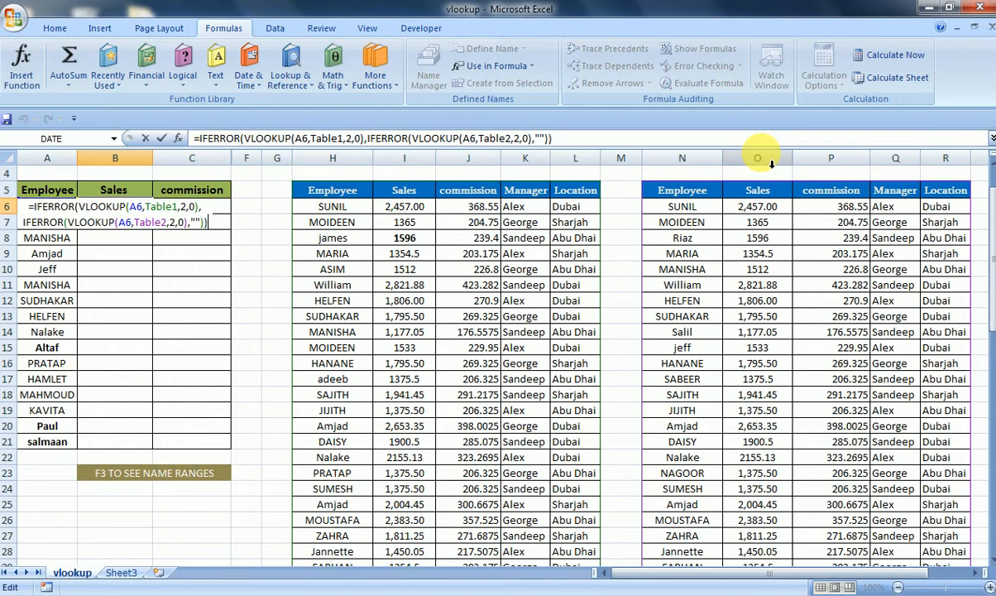
key(ctrl+Return)
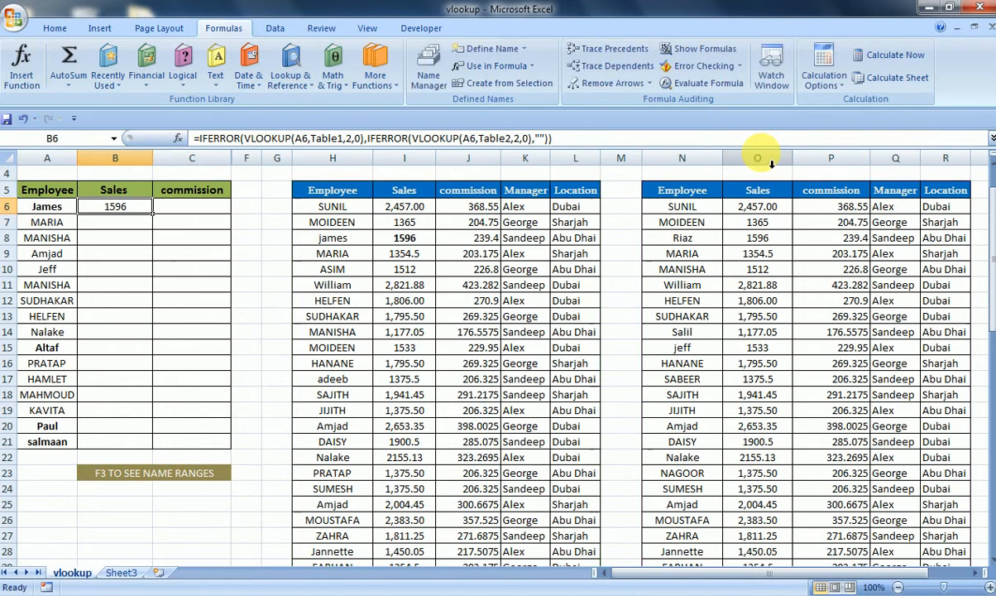
- Copy the first Sales formula again and paste it into the first commission cell
click(52, 213)
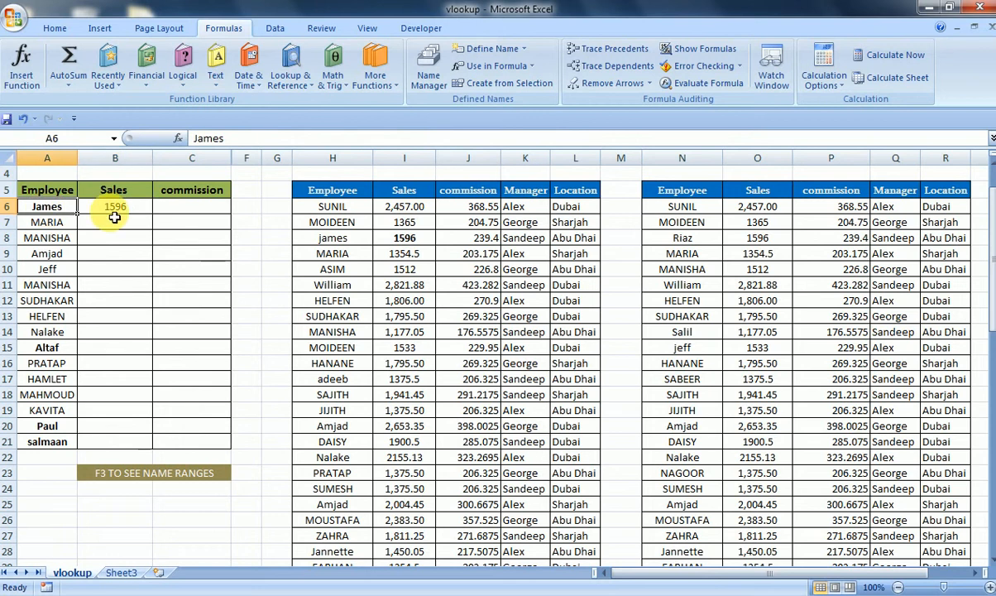
click(115, 215)
double_click(116, 220)
key(Escape)
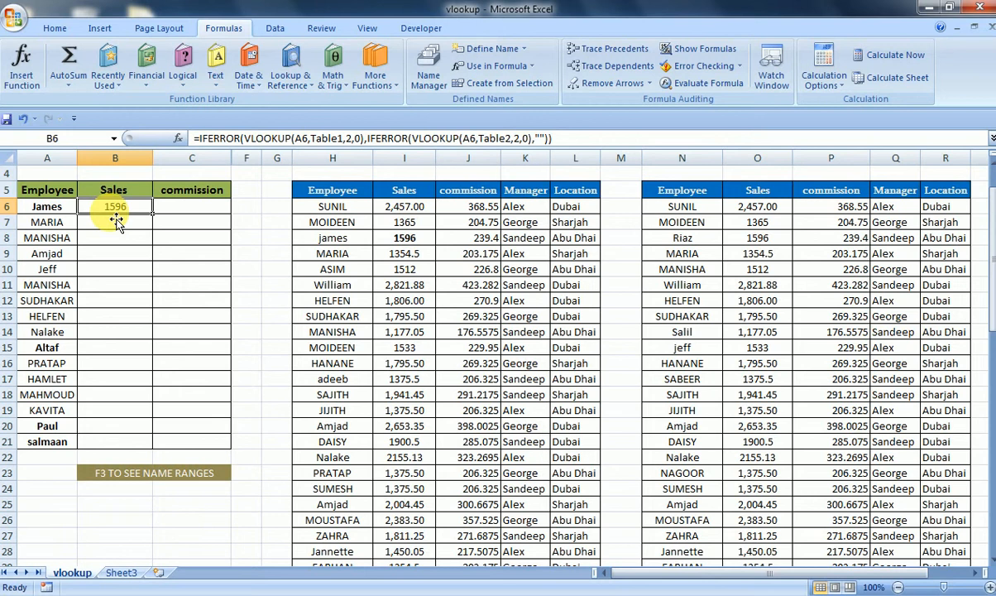
key(ctrl+c)
key(Right)
key(ctrl+v)
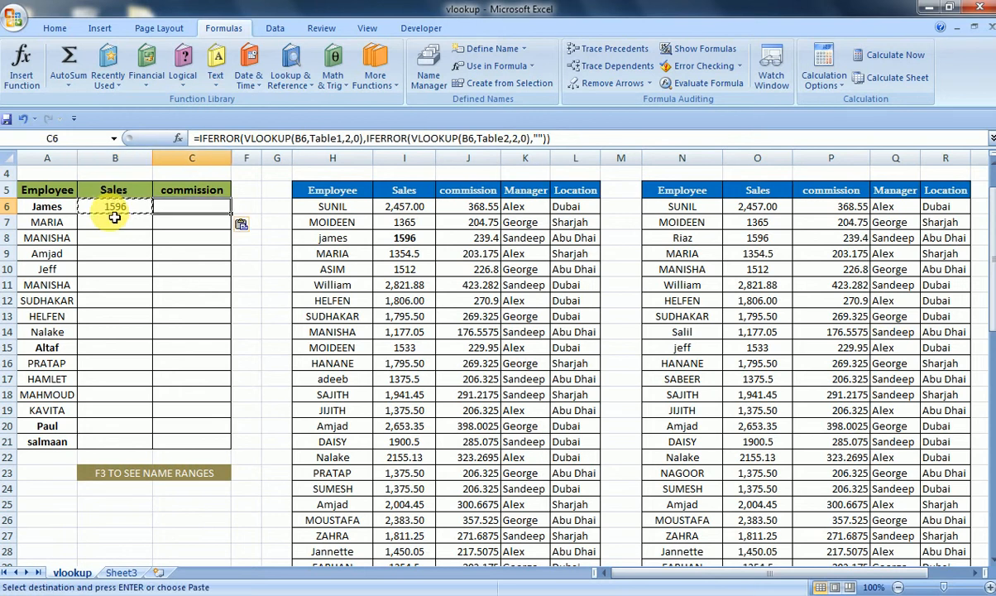
key(Escape)
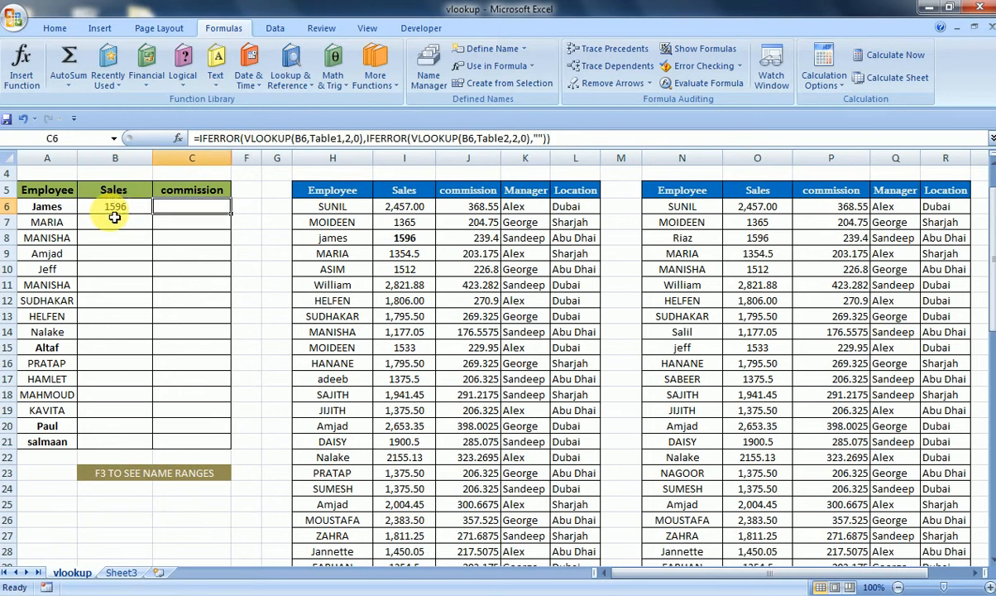
- Edit the commission formula's first VLOOKUP to look up A6 and return column 3
key(Left)
key(Left)
key(Right)
key(Right)
key(F2)
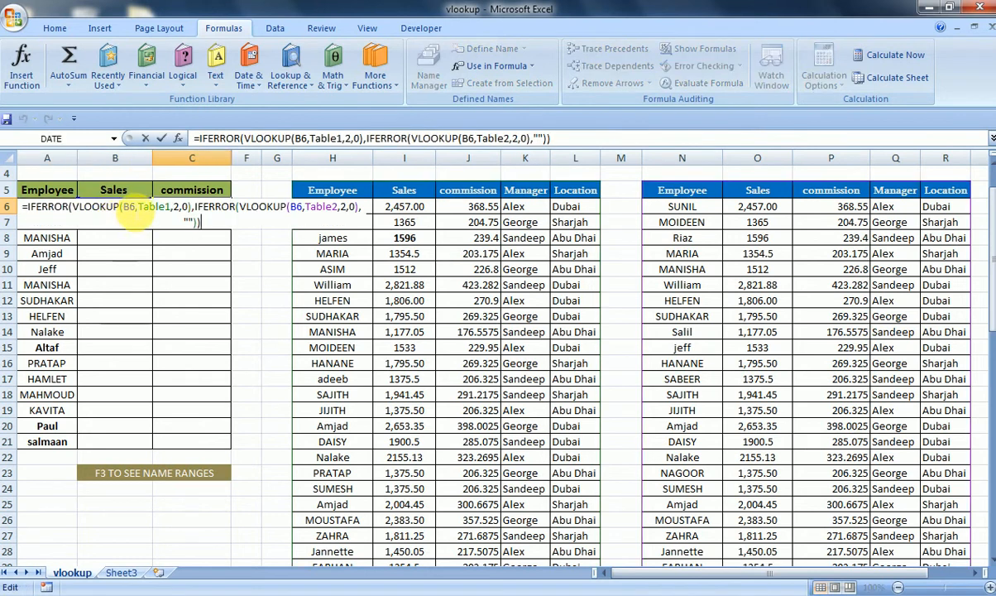
click(130, 207)
key(BackSpace)
text(A)
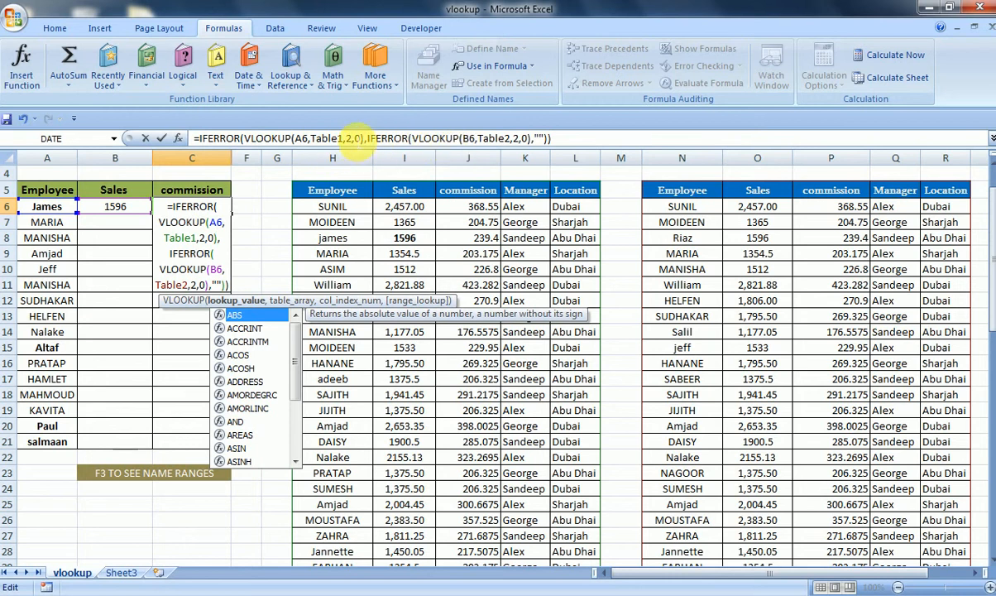
click(348, 139)
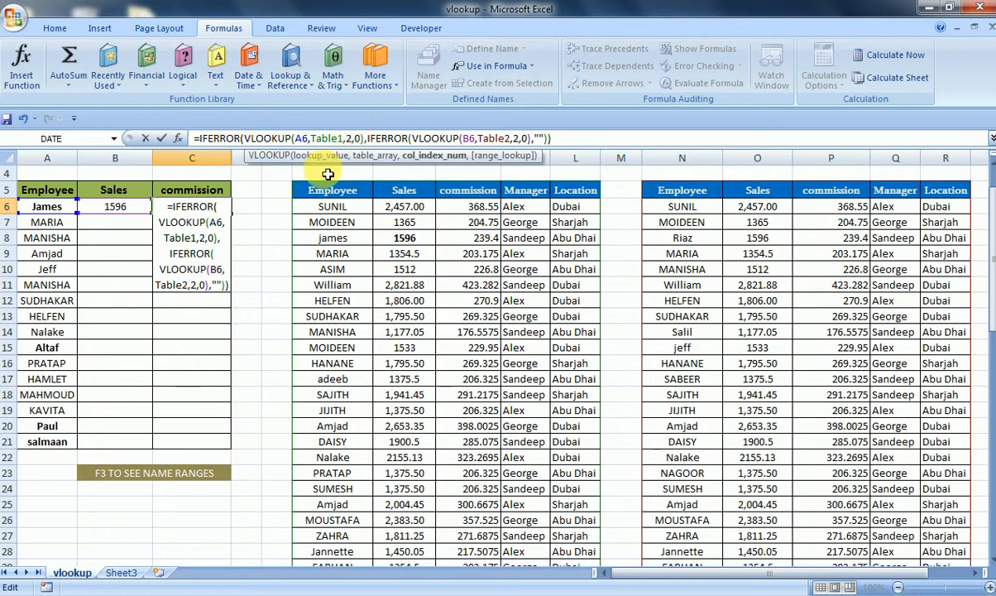
key(BackSpace)
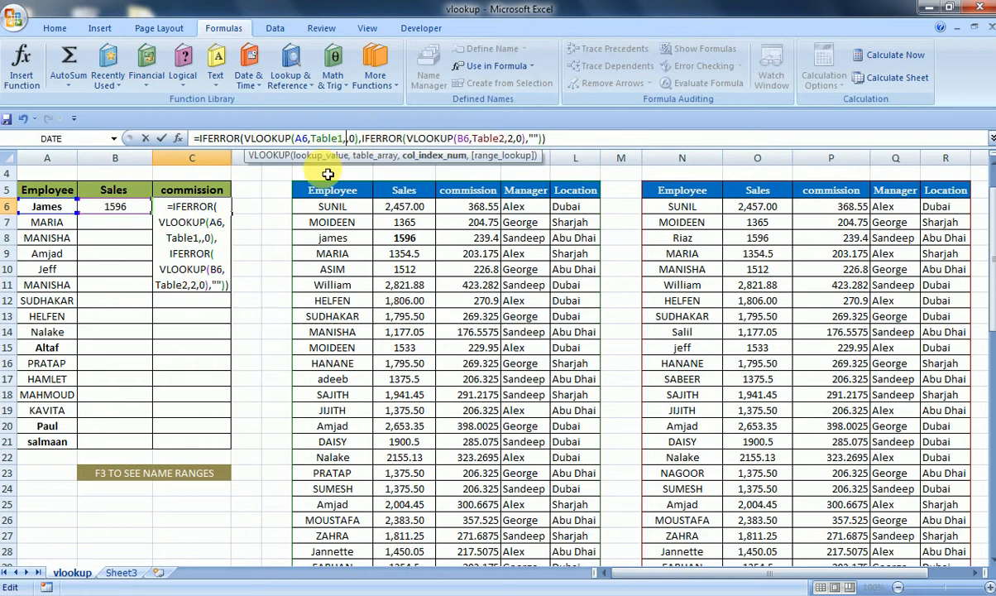
text(3)
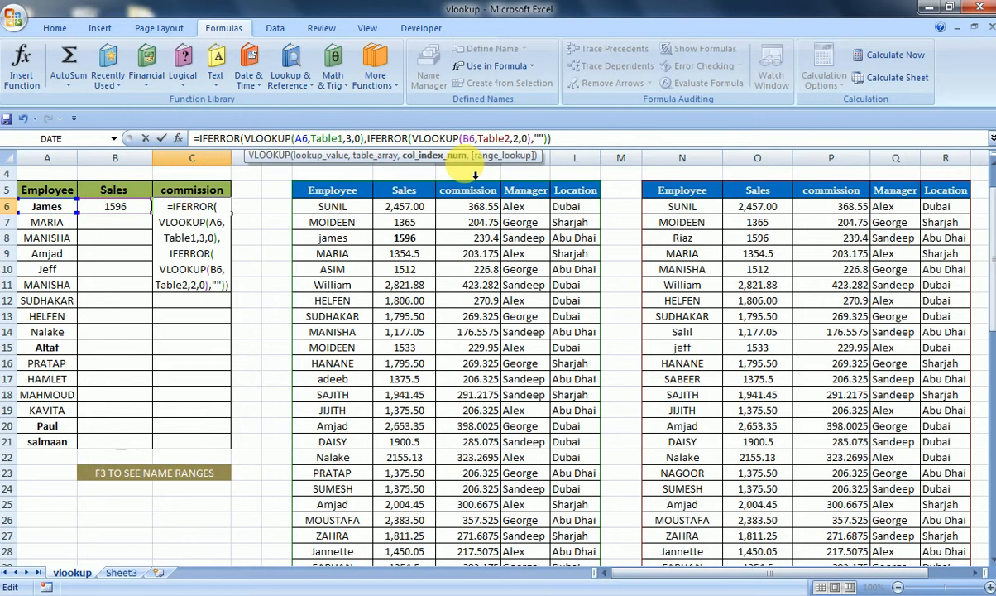
- Change the commission formula's second VLOOKUP to look up A6 and return column 3, then enter it
click(468, 139)
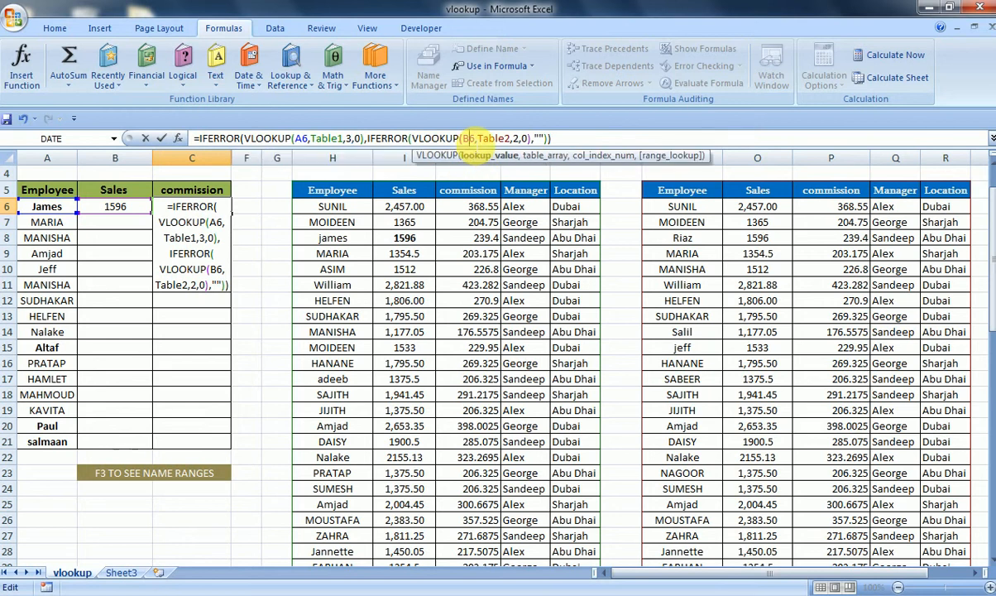
key(BackSpace)
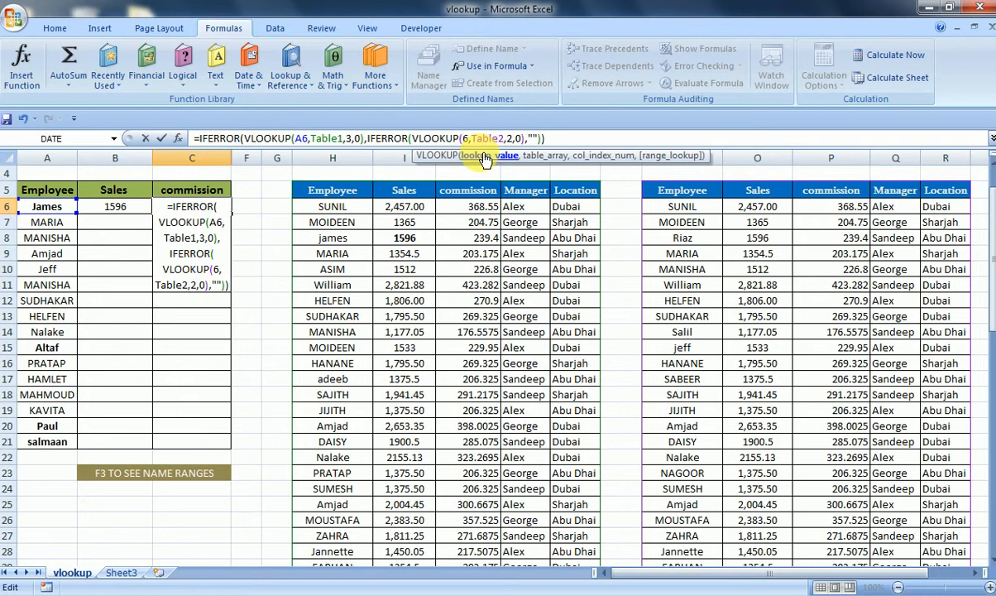
text(A)
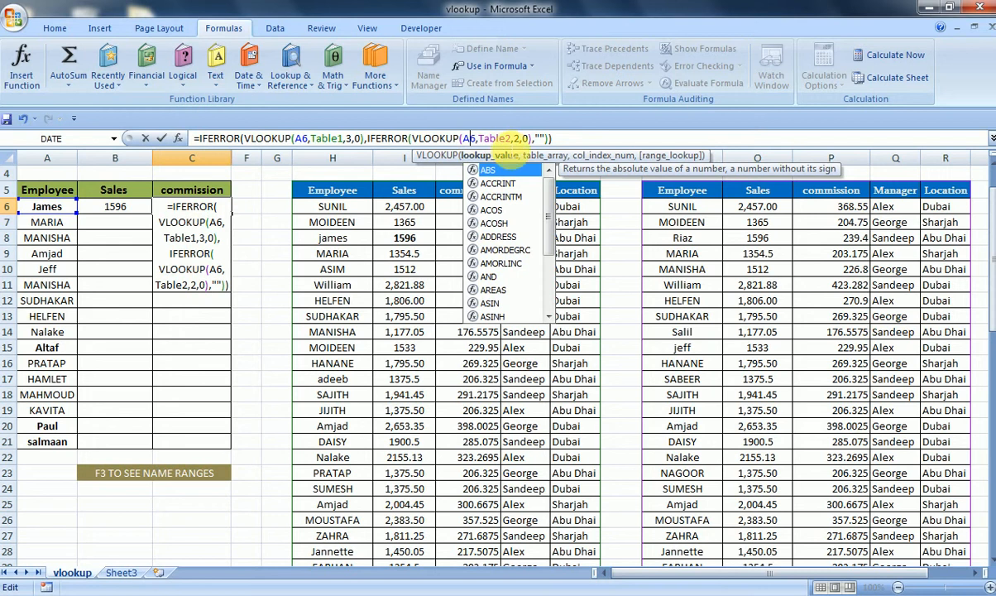
click(513, 138)
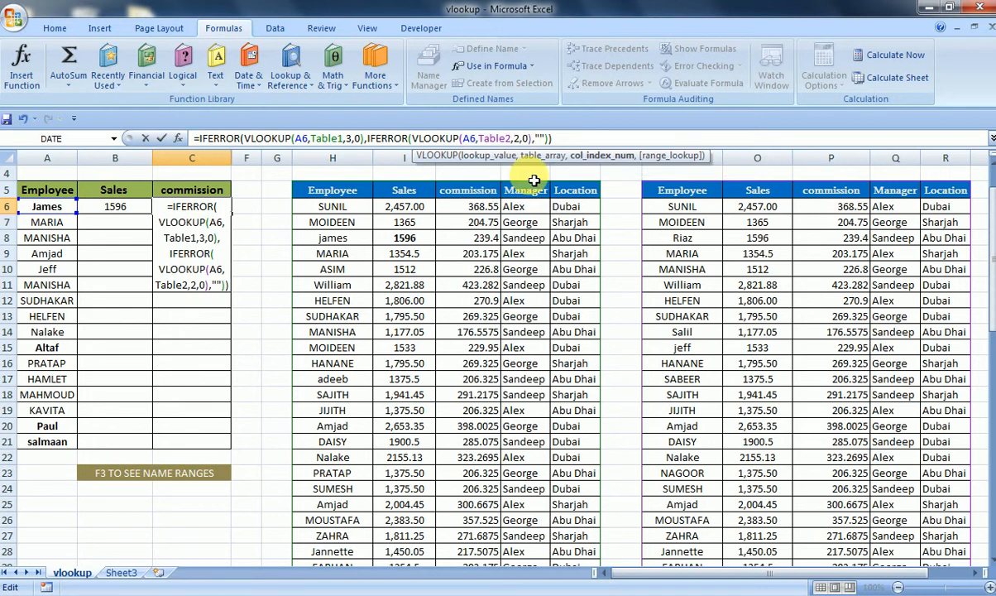
key(BackSpace)
text(3)
key(Return)
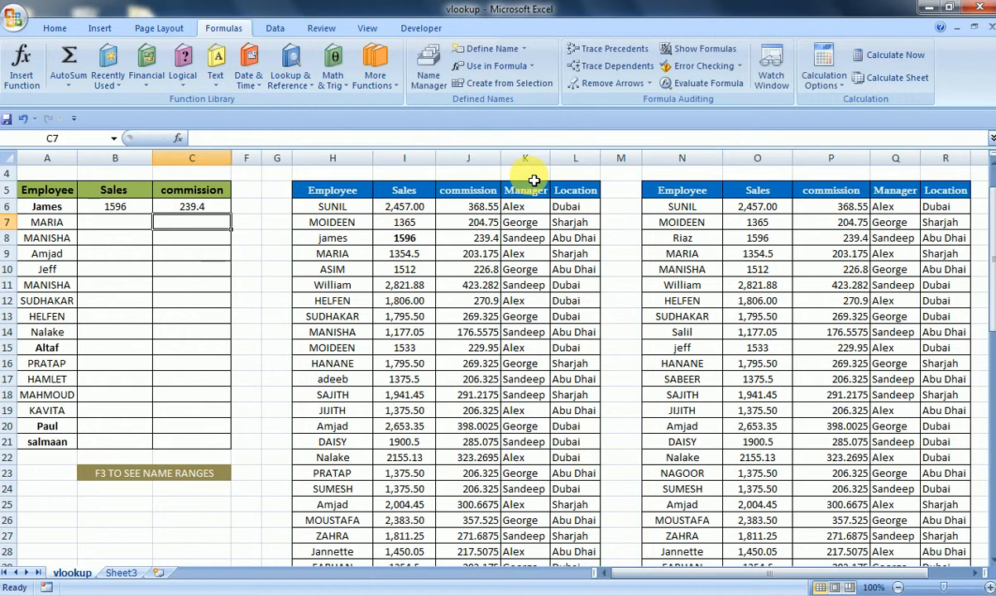
key(Up)
key(Left)
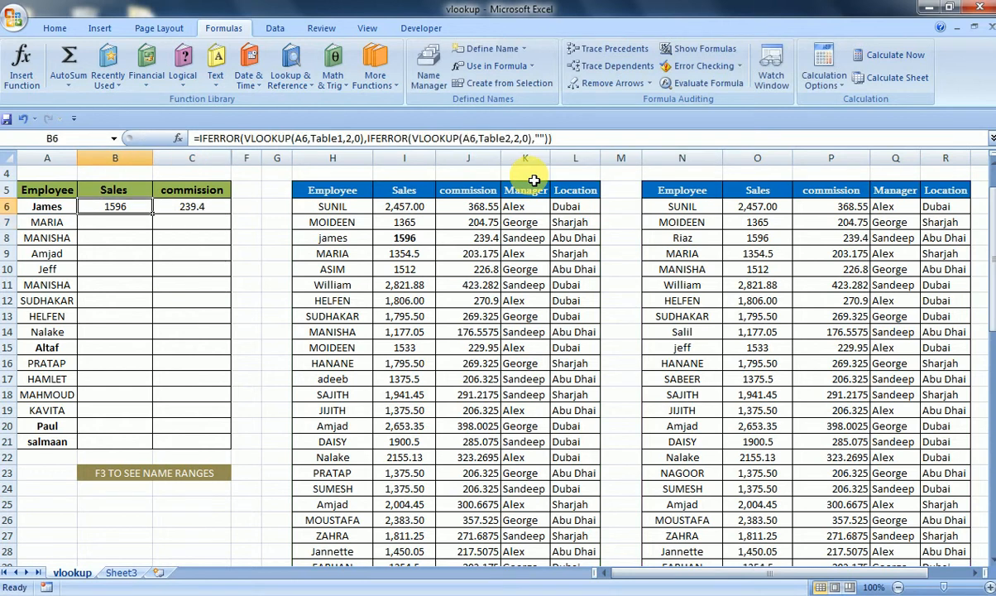
- Select the first Sales and commission cells and fill both formulas down to the last employee row
key(Right)
key(Left)
key(shift+Right)
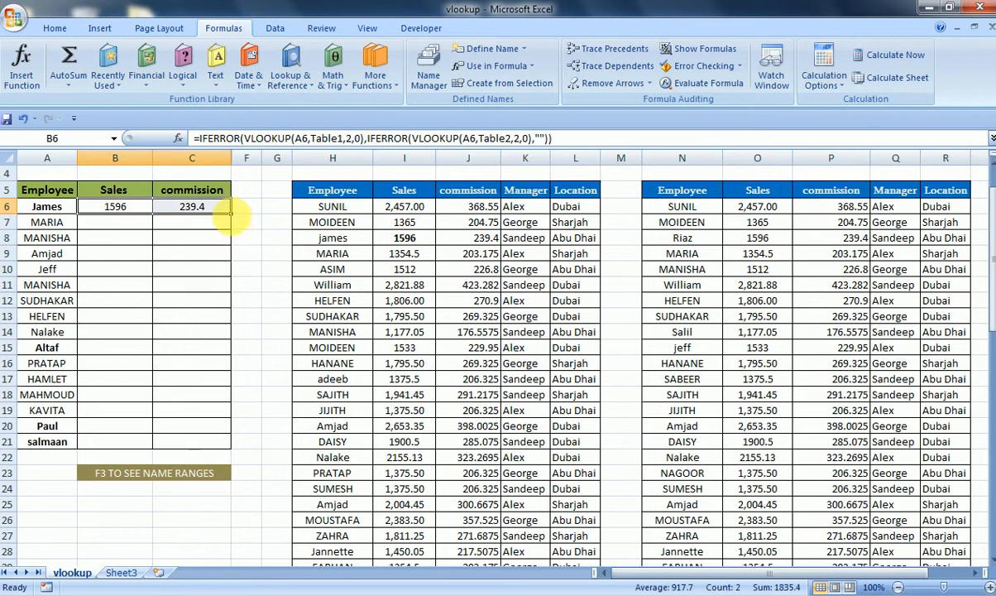
double_click(238, 220)
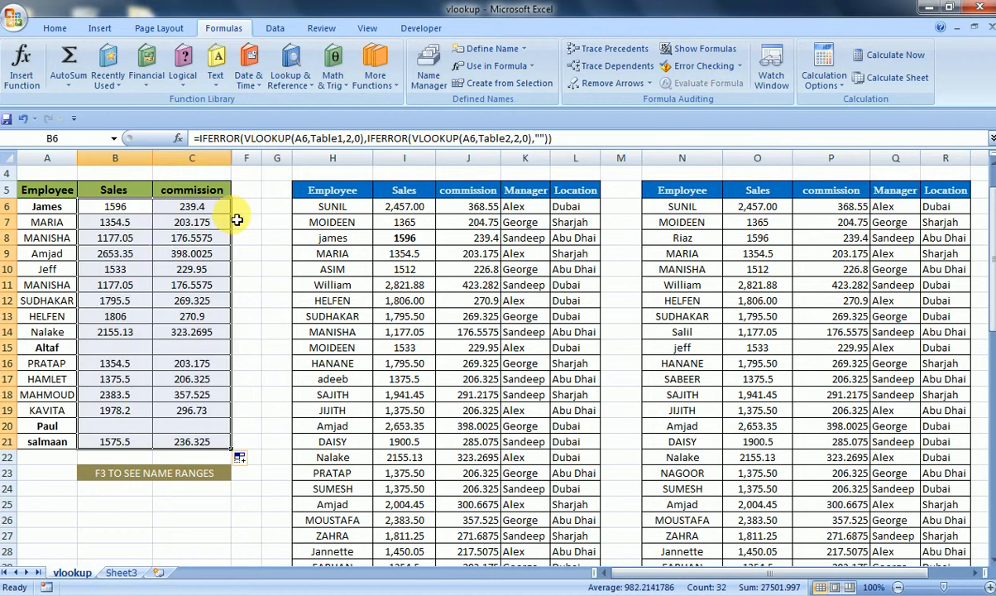
- Inspect the filled formula in the blank Altaf row and re-open the first Sales formula in edit mode
click(135, 348)
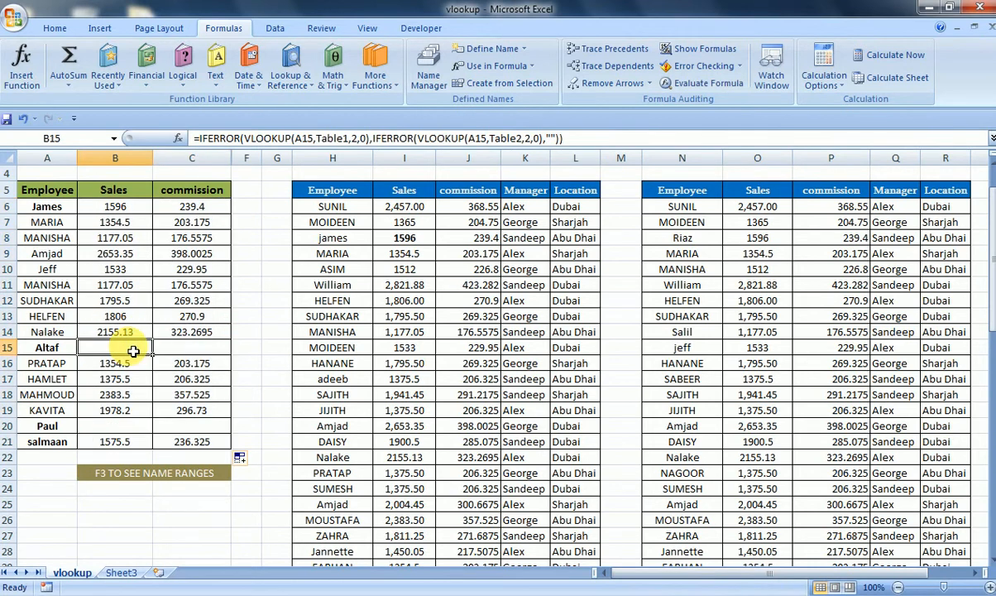
key(Left)
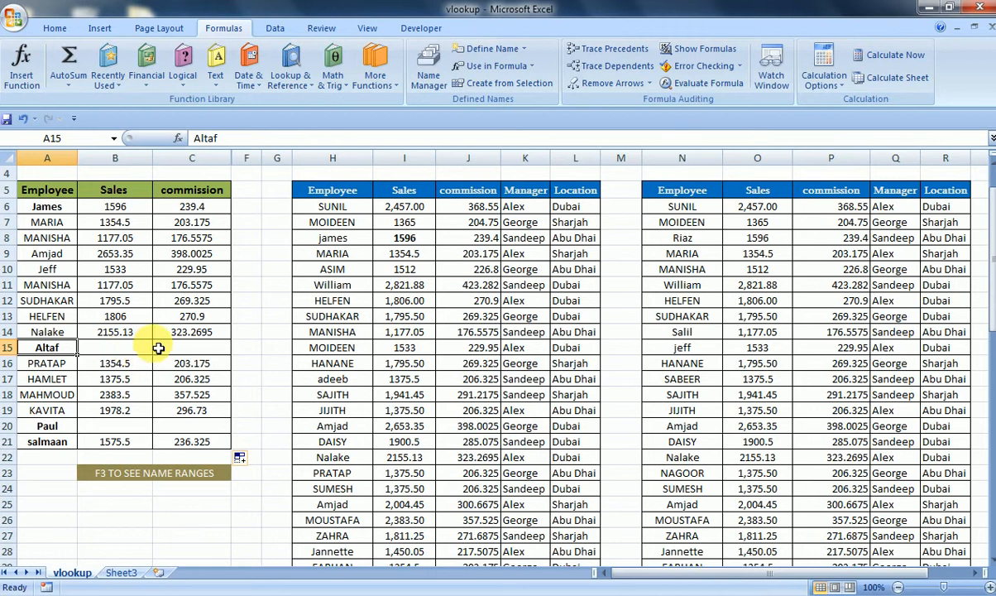
drag(155, 345, 140, 266)
click(132, 210)
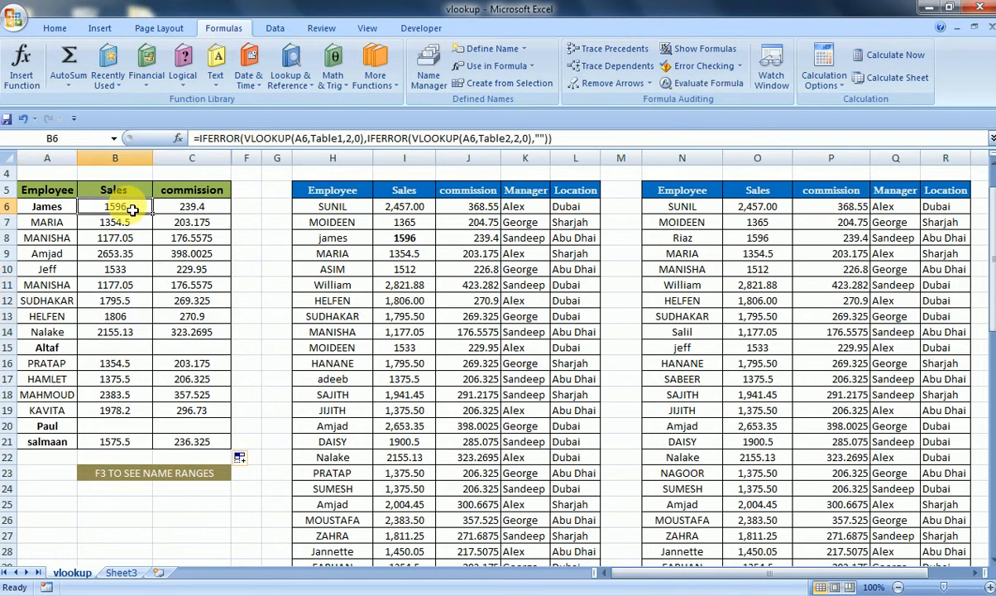
double_click(133, 209)
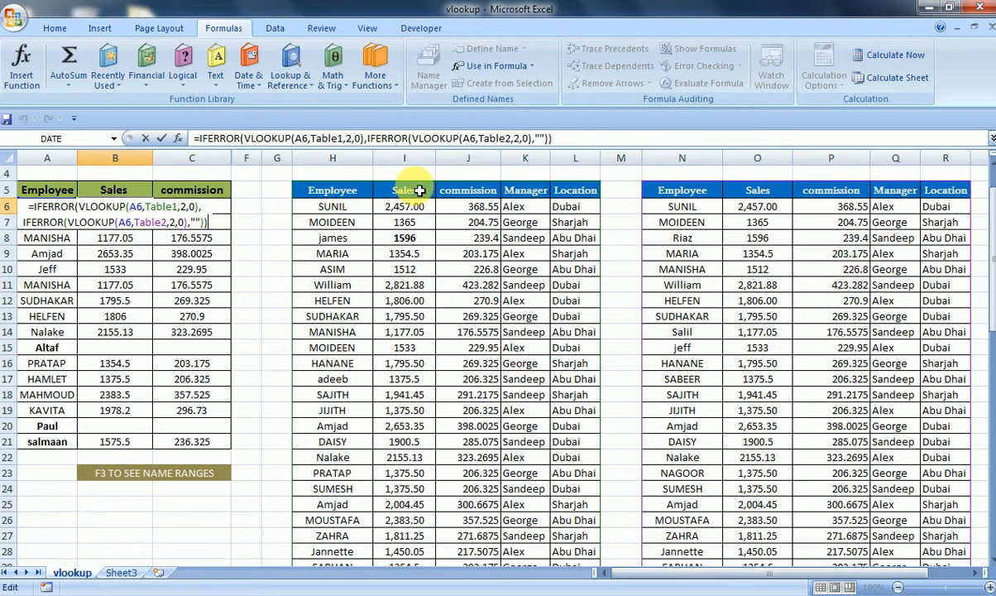
key(ctrl+Return)
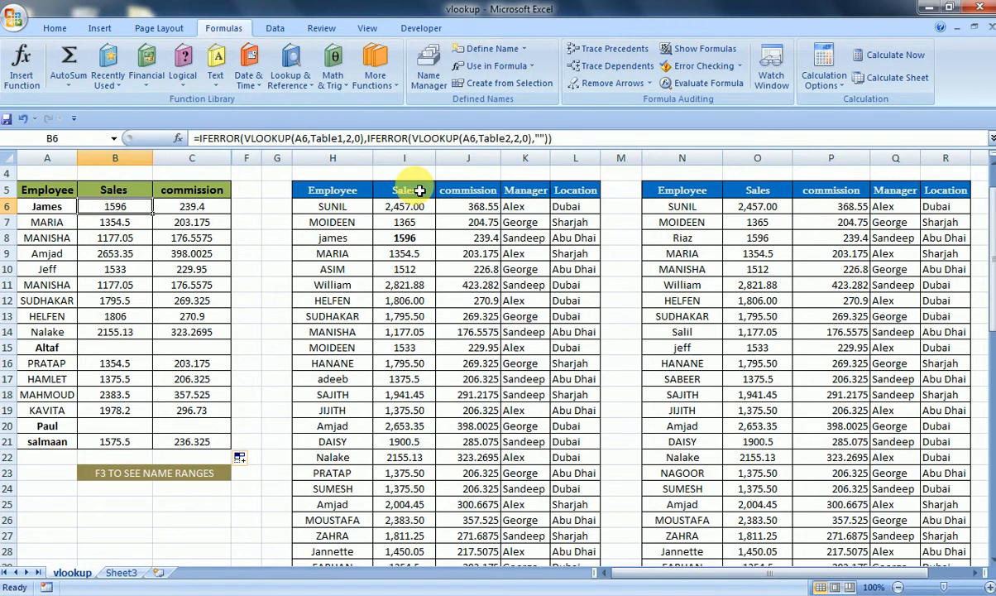
key(F2)
key(ctrl+Return)
- Review the first commission and Sales formulas in edit mode along with the list of named ranges
key(Right)
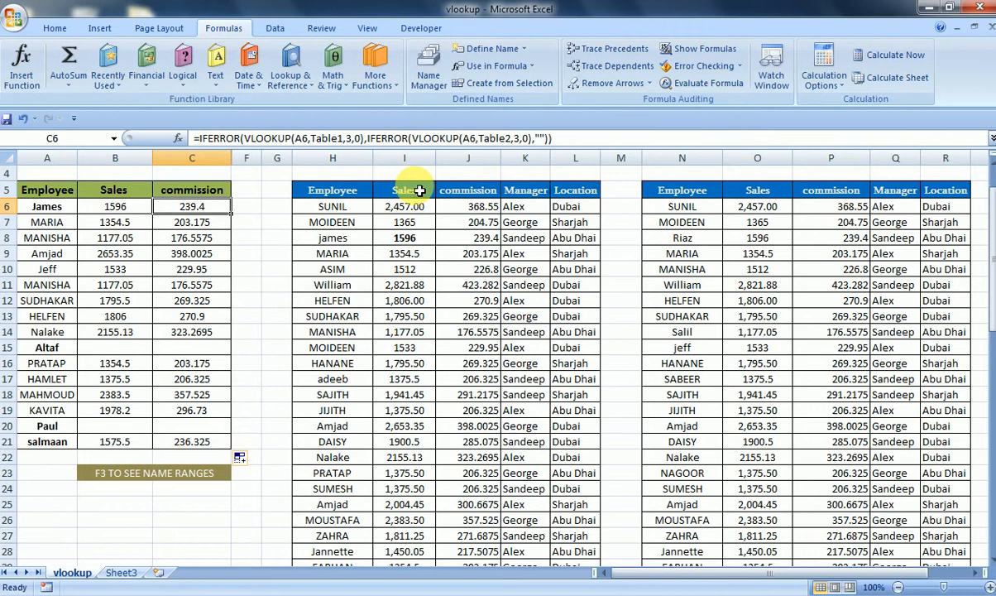
key(Left)
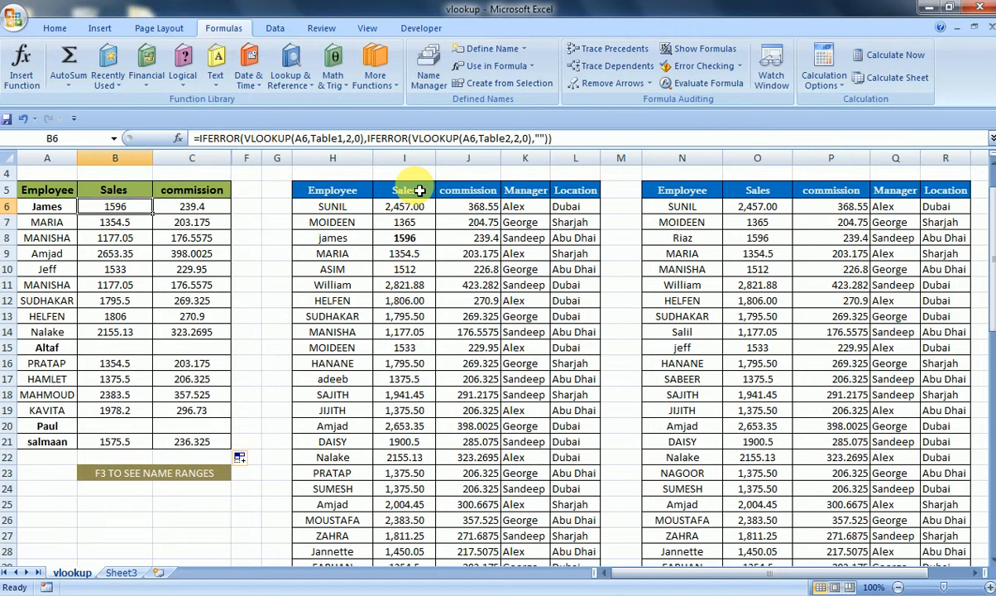
key(F3)
key(Escape)
key(Right)
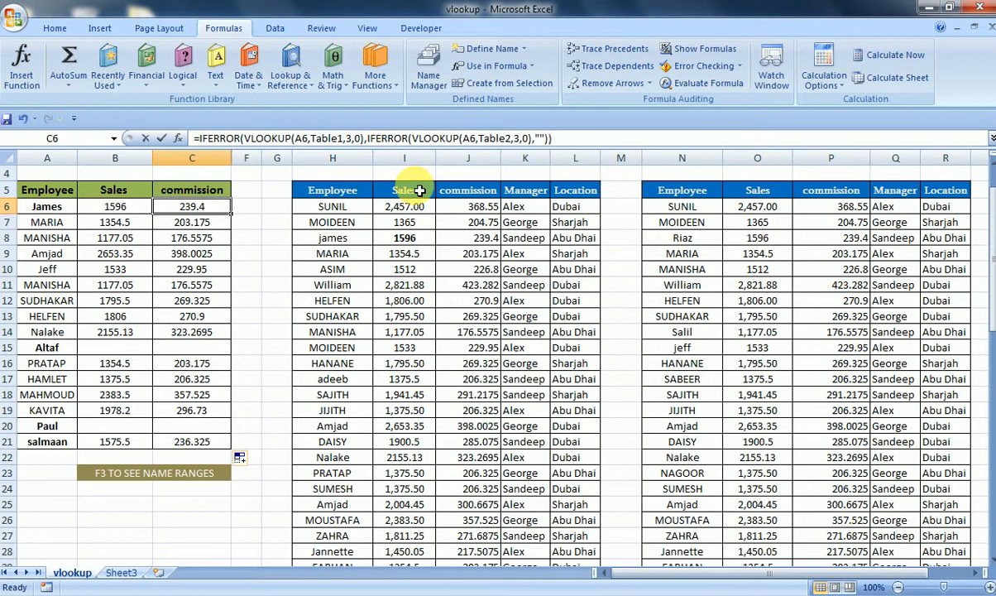
key(F2)
key(Escape)
key(F2)
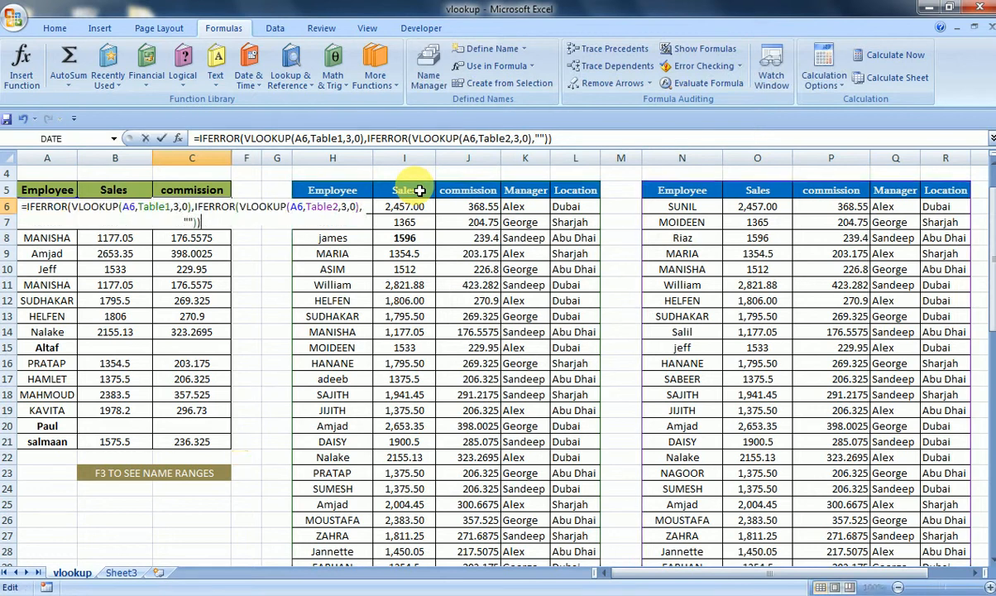
key(Escape)
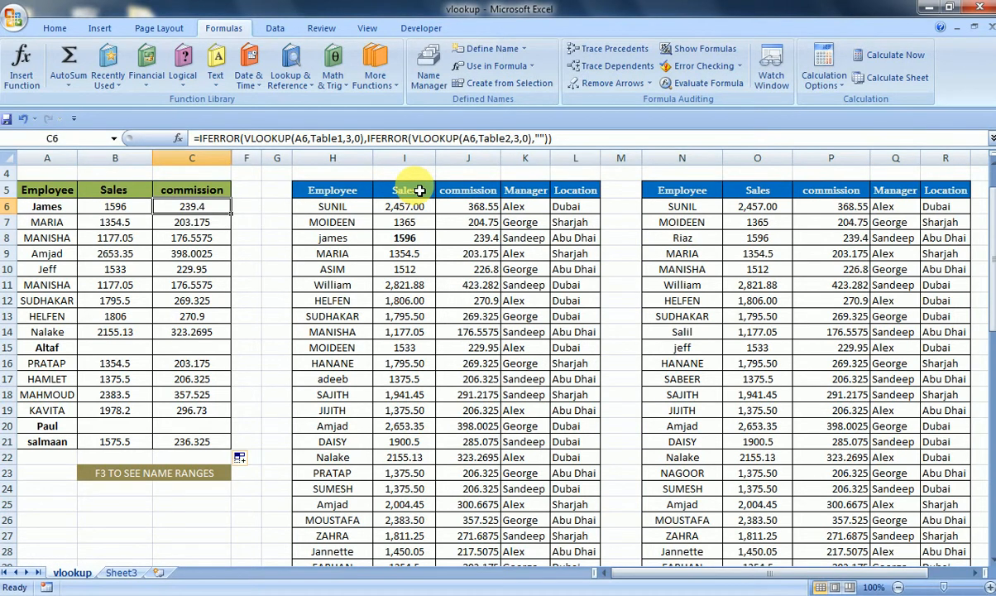